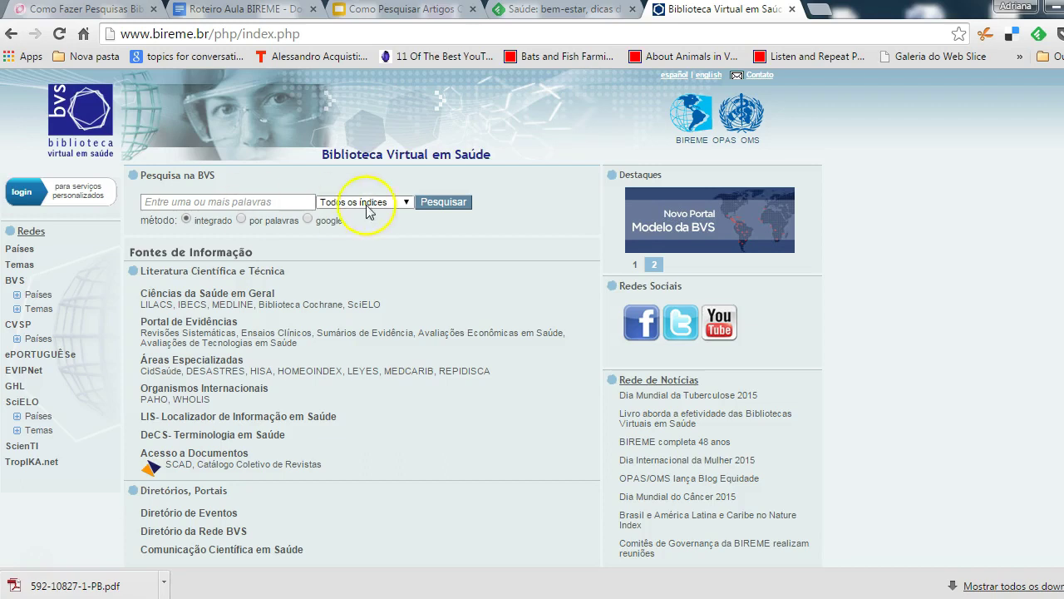
Examine the home page's search index options, information sources, news and the list of BVS countries under Redes
click(407, 203)
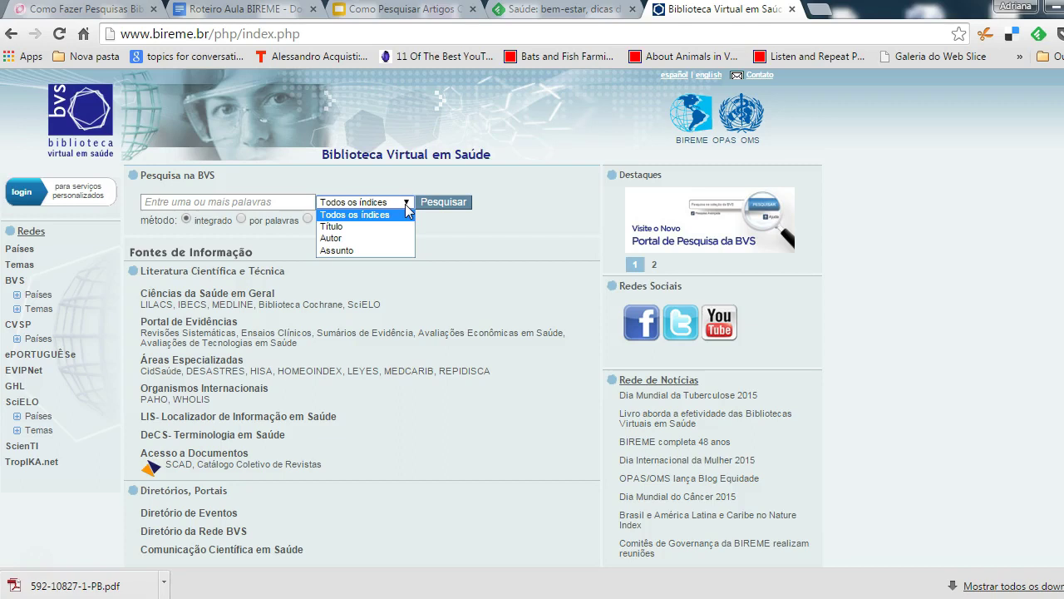
click(407, 208)
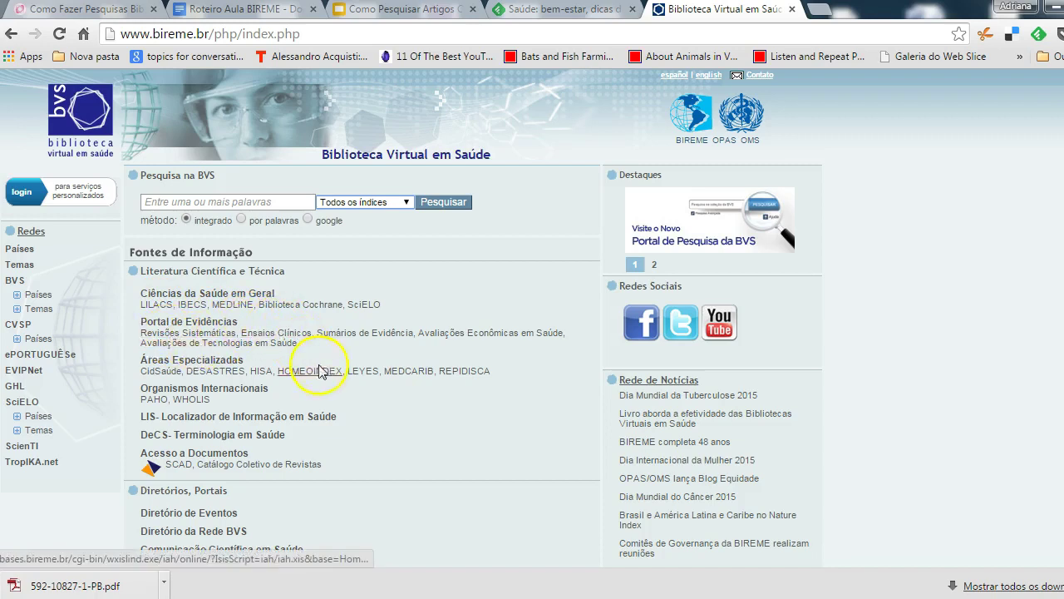
scroll(533, 318, down, 1)
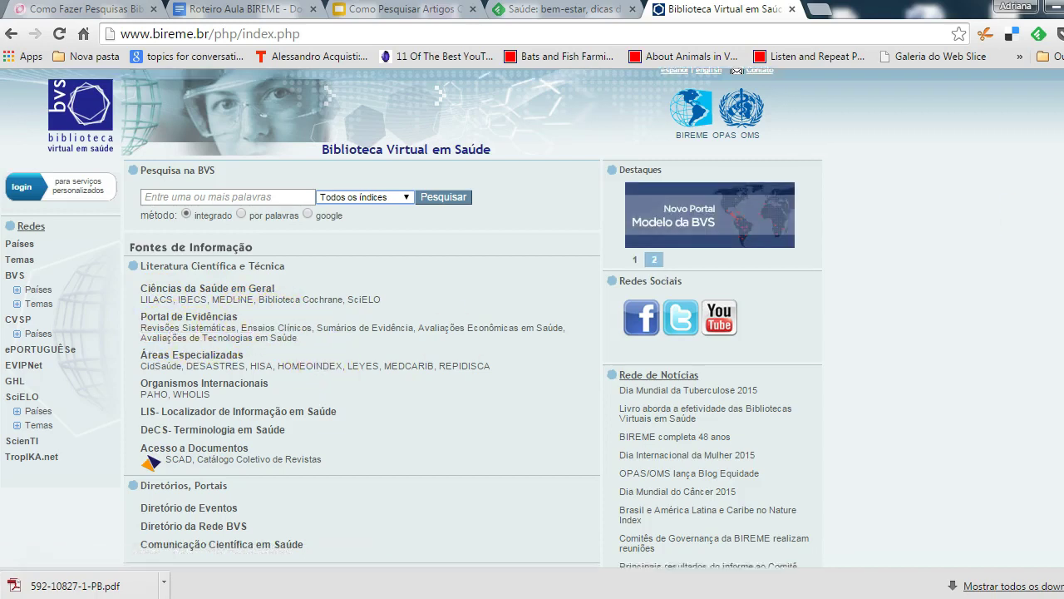
scroll(532, 317, up, 1)
scroll(532, 318, up, 1)
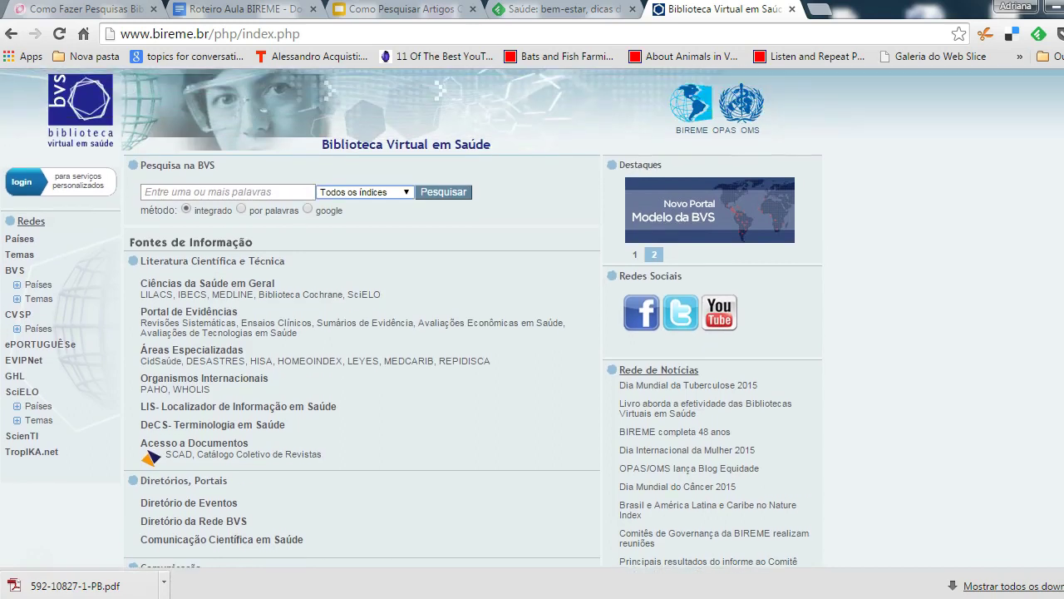
click(37, 285)
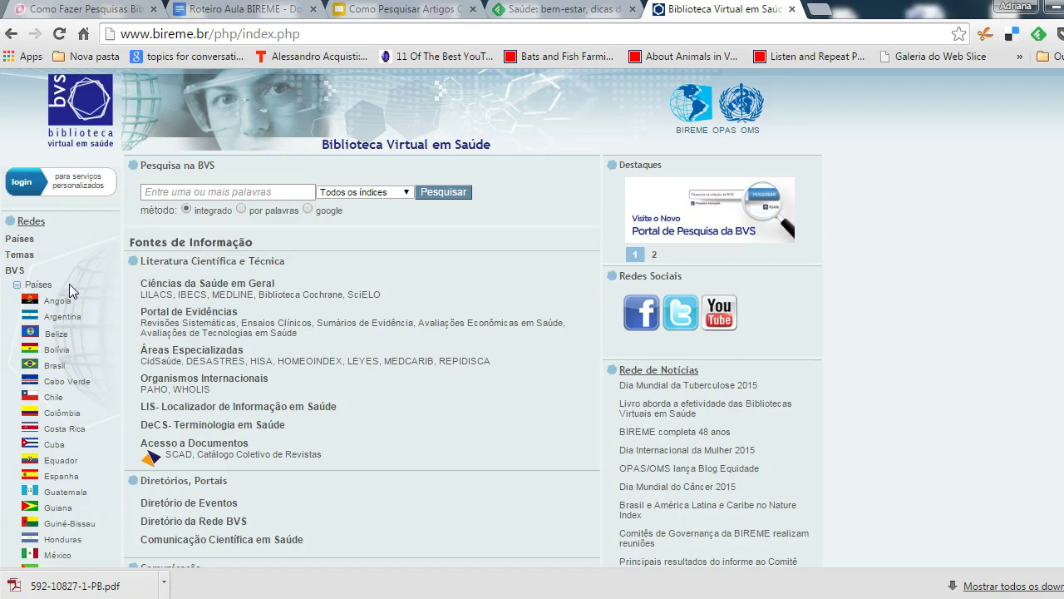
click(11, 450)
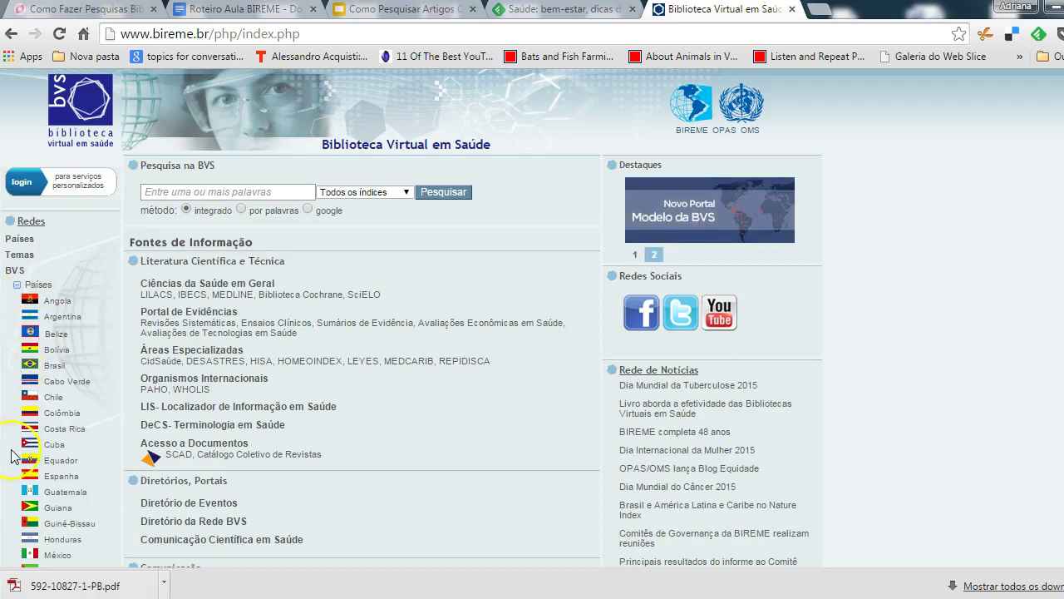
click(18, 285)
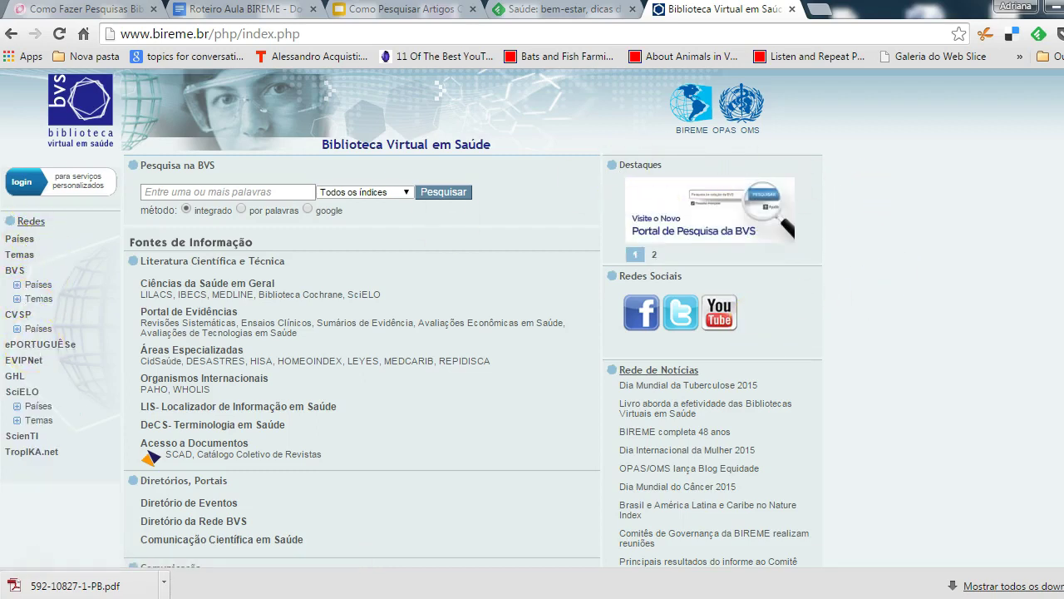
scroll(532, 333, down, 1)
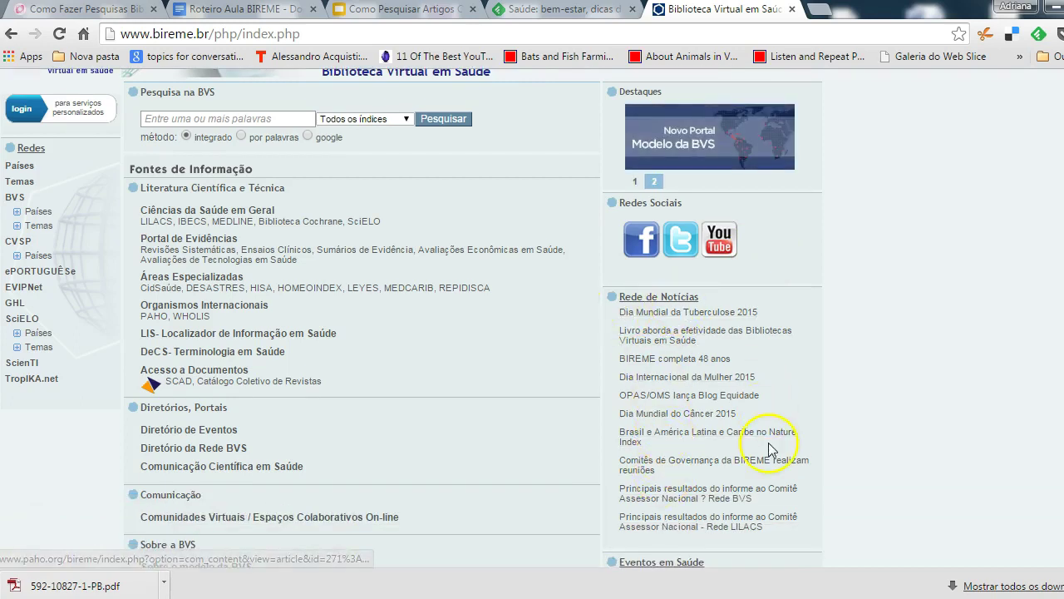
scroll(412, 319, up, 1)
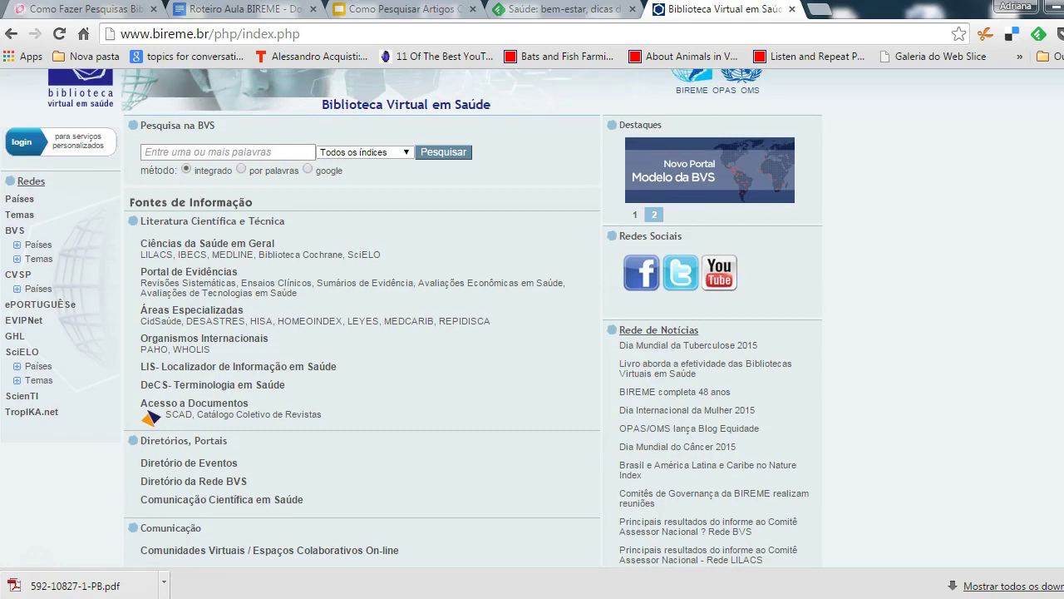
Search the BVS for "epidemia dengue salvador" across all indexes with the integrated method
click(205, 202)
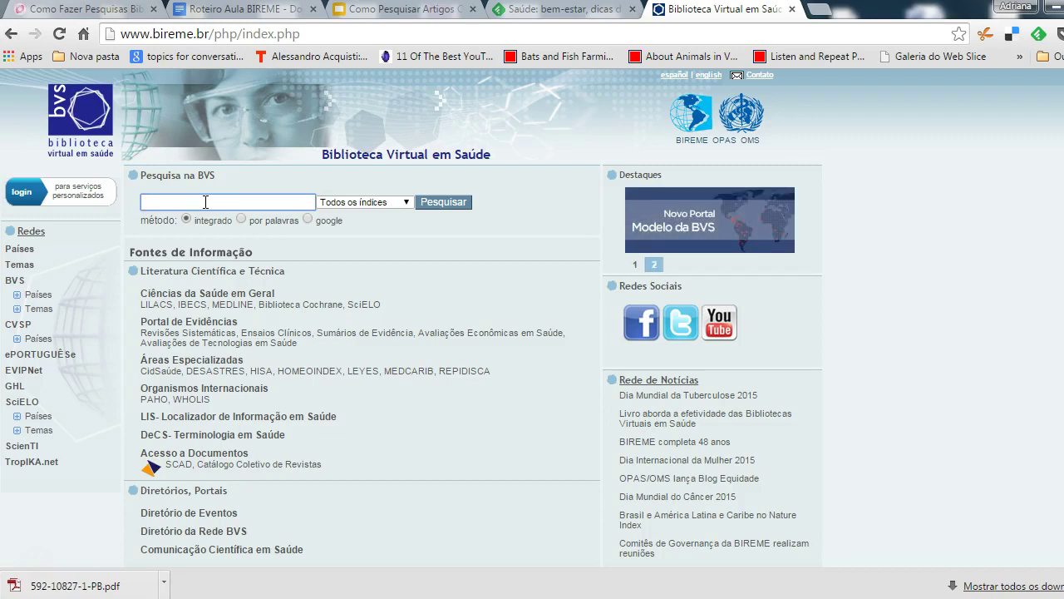
text(epid)
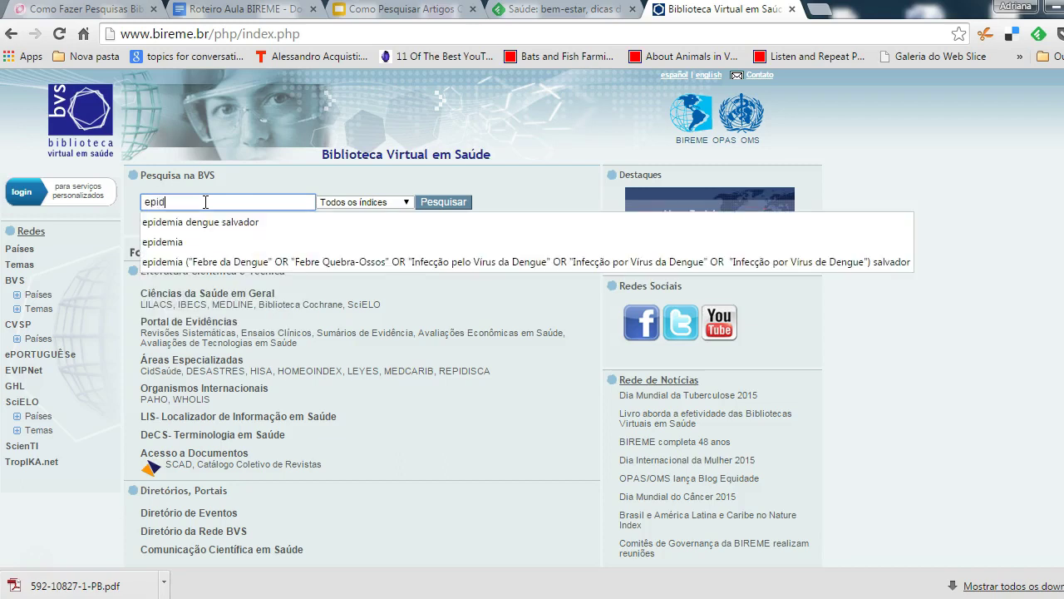
text(emia dengue)
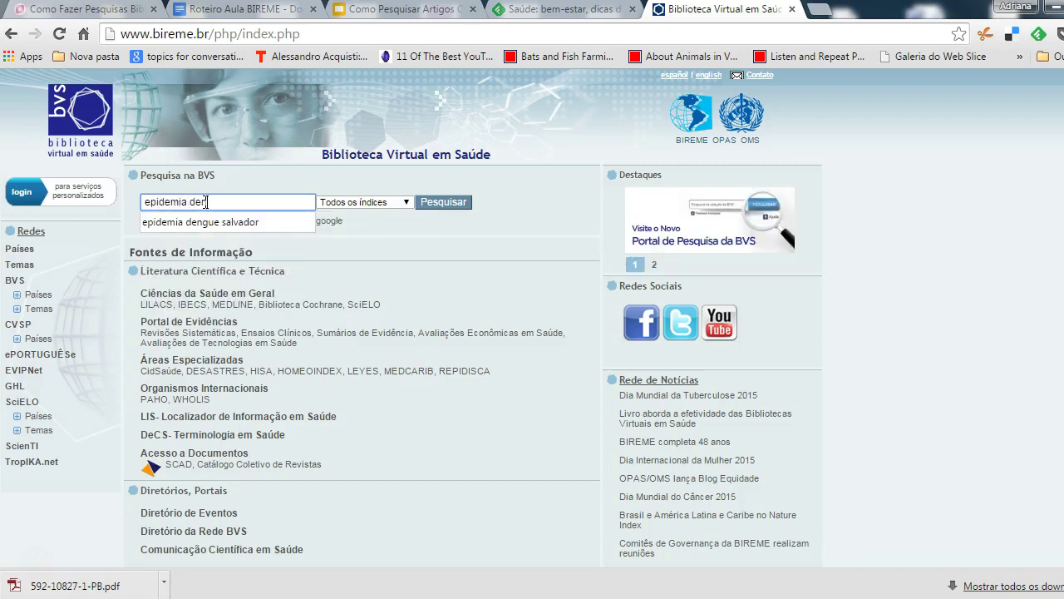
text( salvador)
key(Return)
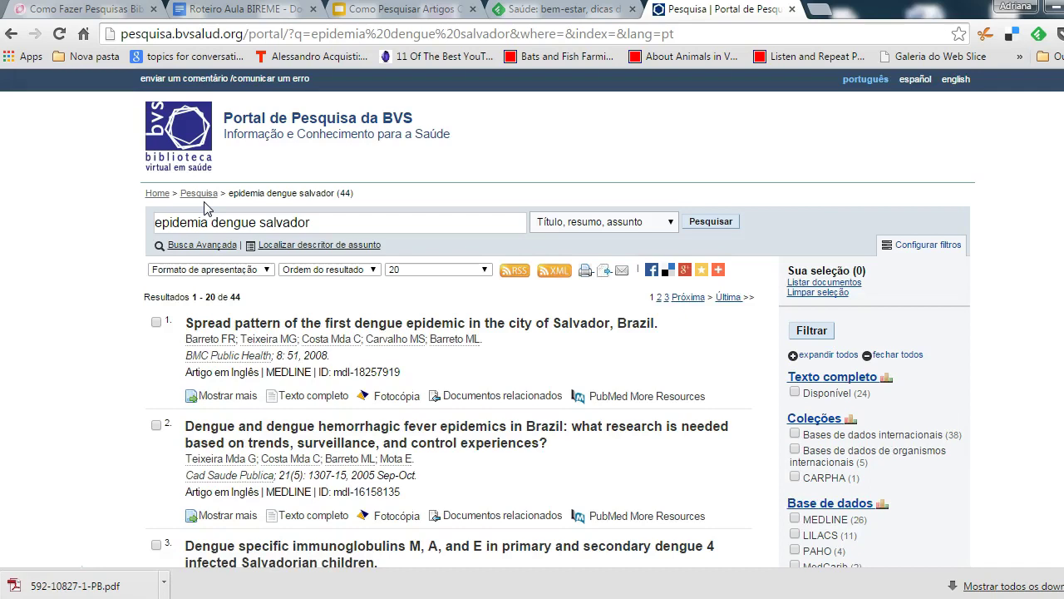
Revisit the BVS home page to review its search box and methods, and return to the search results
click(10, 34)
click(179, 200)
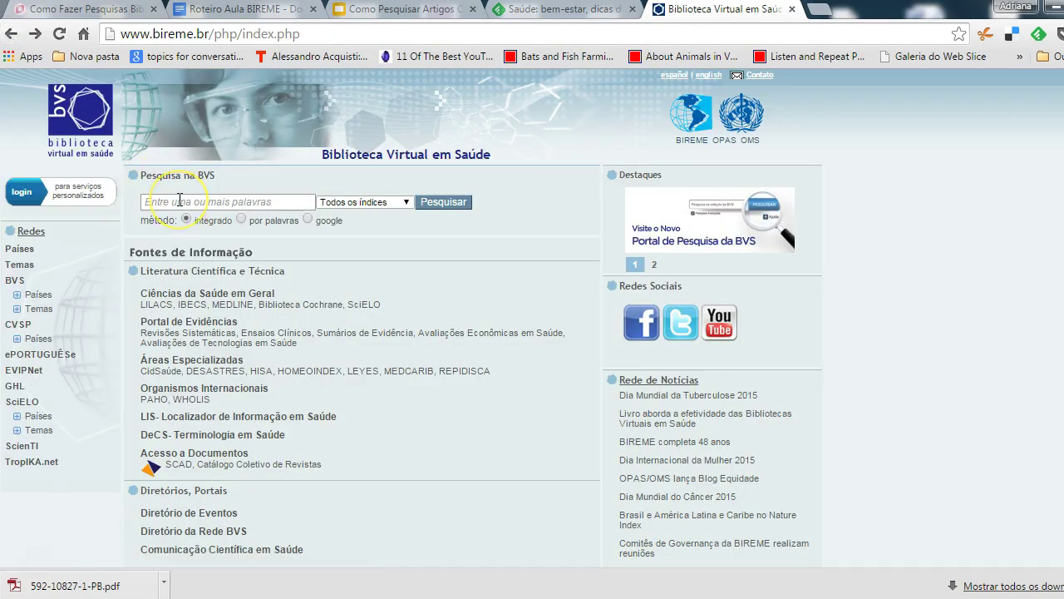
click(189, 222)
click(256, 253)
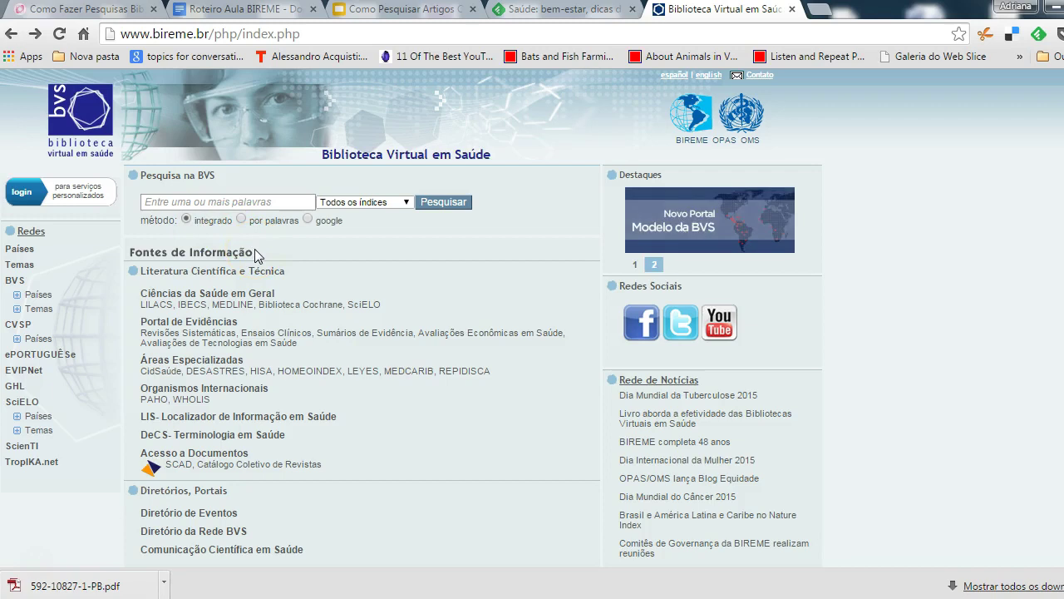
click(315, 290)
click(34, 33)
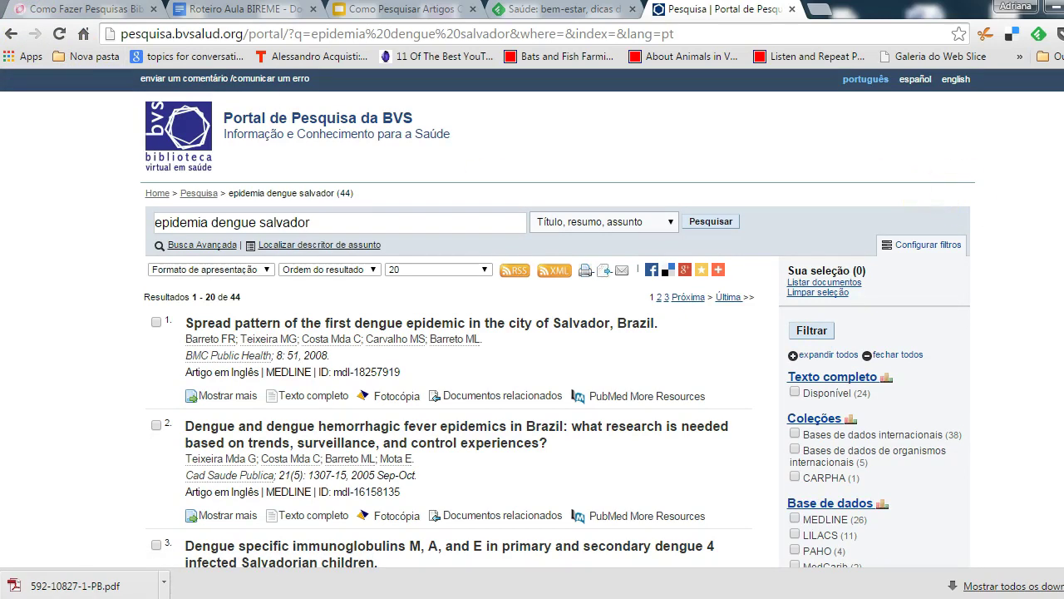
View the photocopy request page (SCAD) for the first article and return to the search results
scroll(533, 318, down, 1)
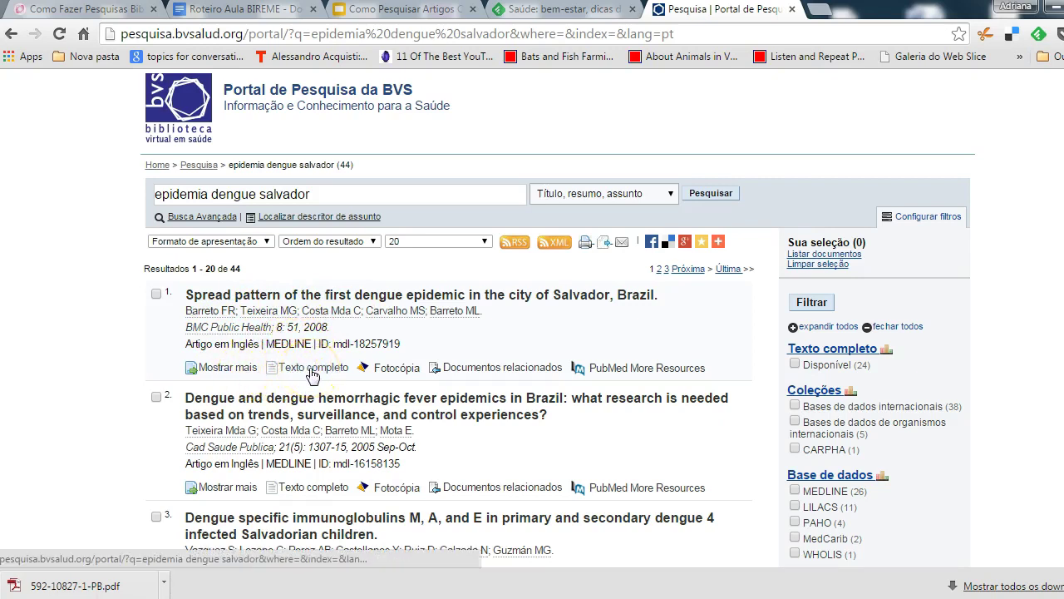
click(390, 372)
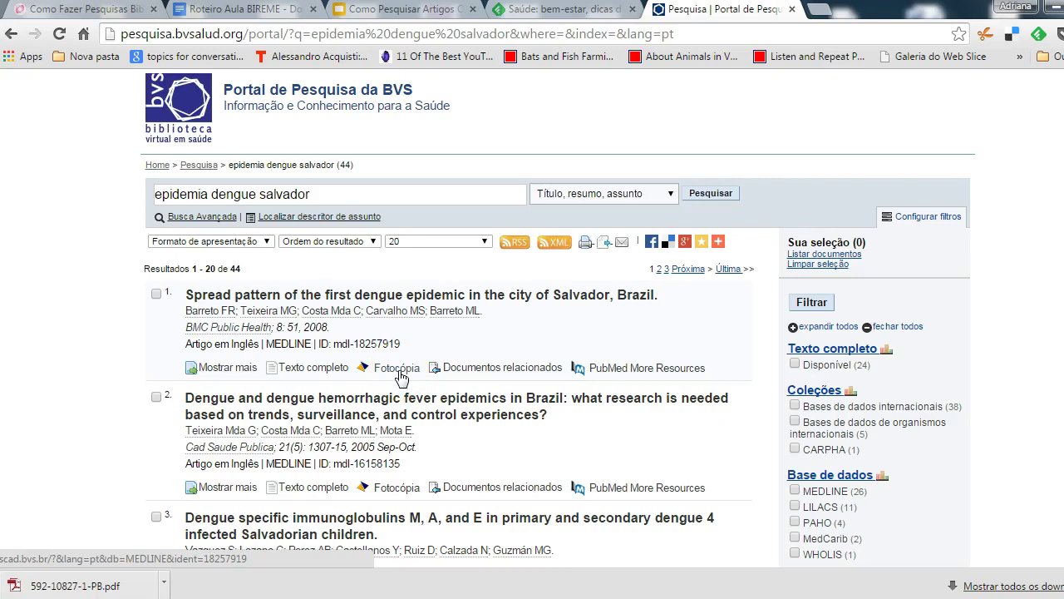
click(402, 375)
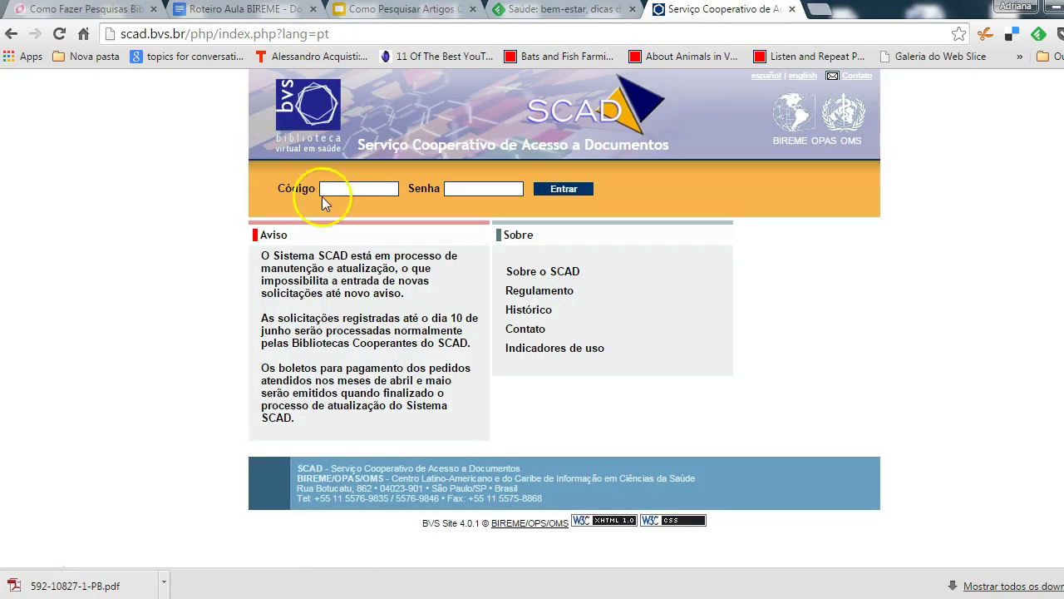
click(343, 184)
click(11, 35)
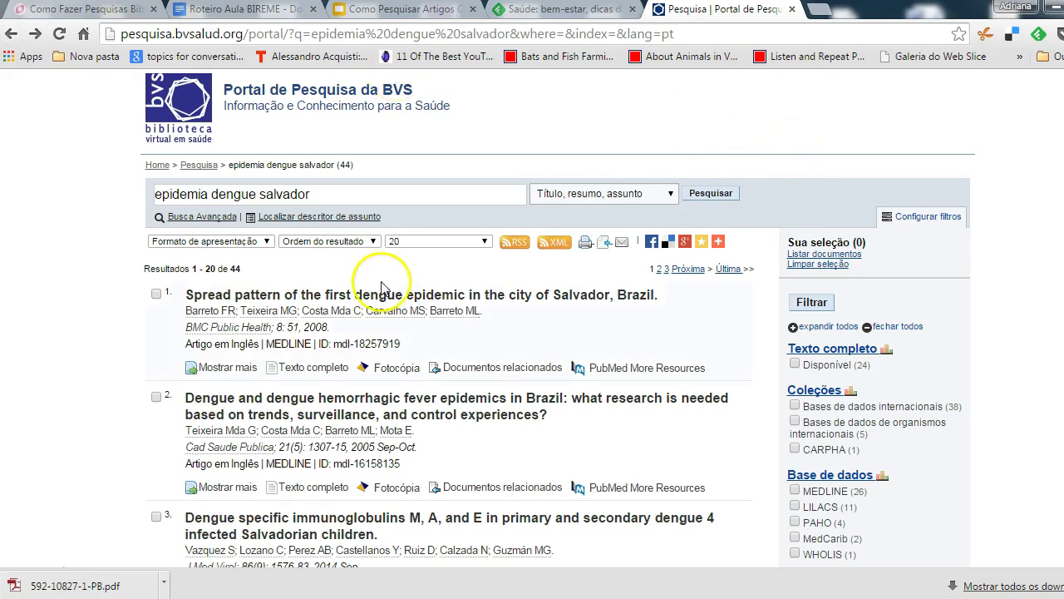
Show the results in the Detalhado presentation format to read the first article's abstract, and go back to the previous listing
click(267, 241)
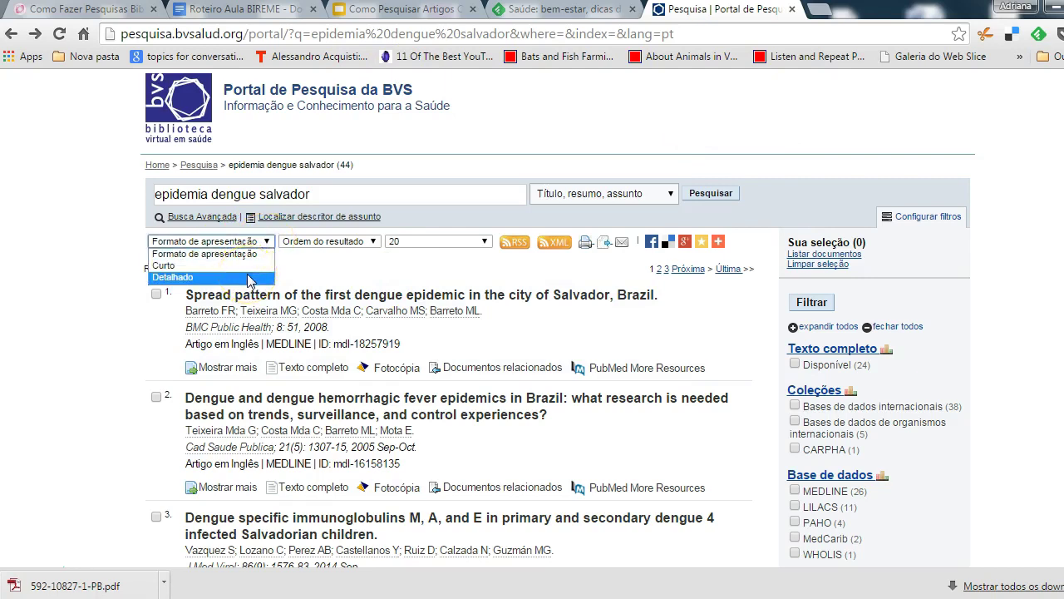
click(247, 277)
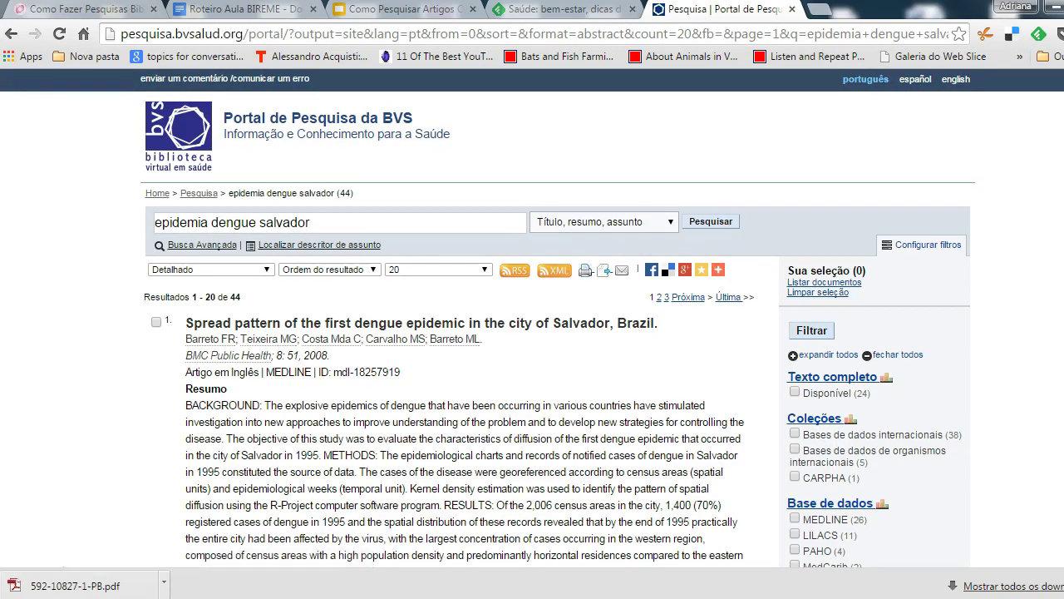
scroll(690, 270, down, 3)
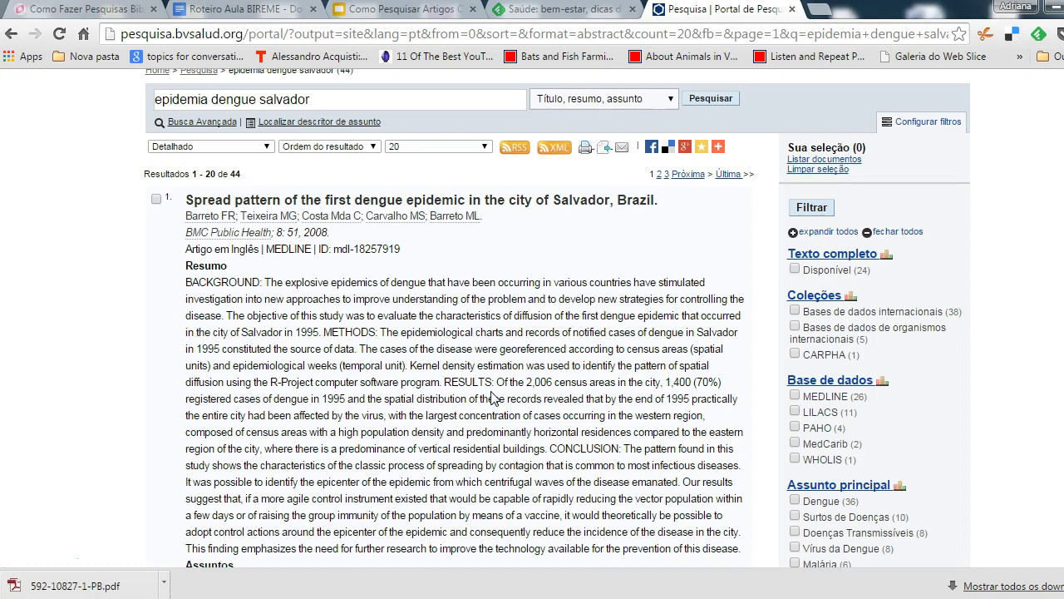
click(13, 35)
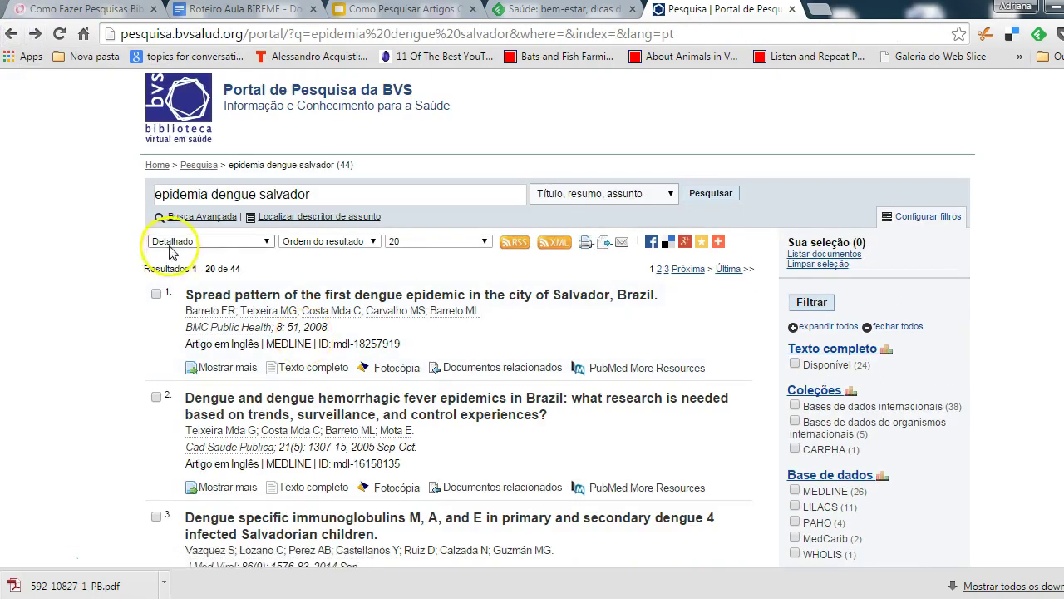
Set the results' presentation format to Curto and view the first article's full record before returning to the list
click(265, 241)
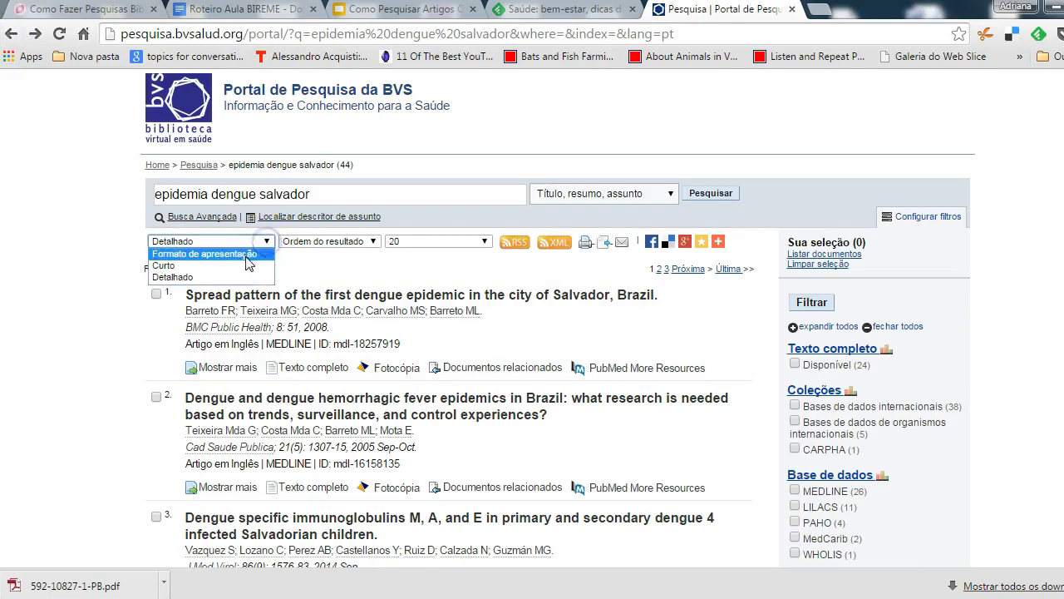
click(241, 266)
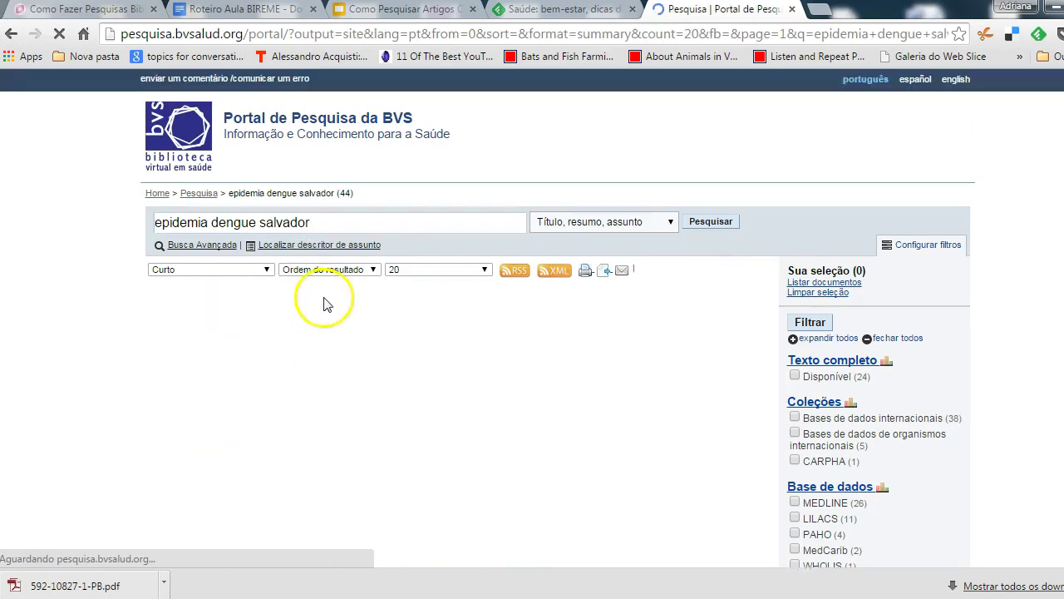
click(370, 324)
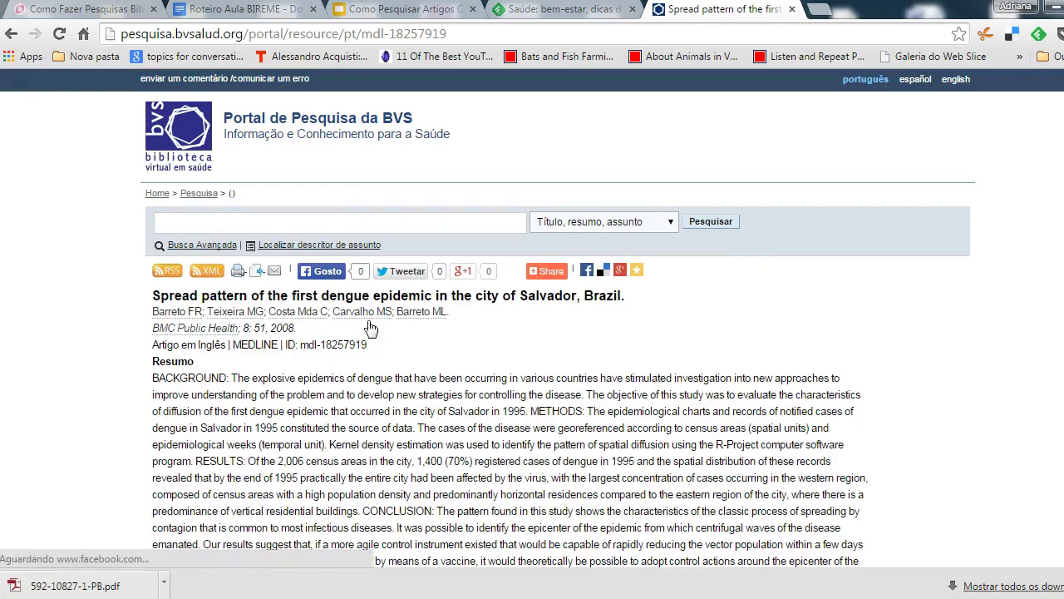
click(12, 38)
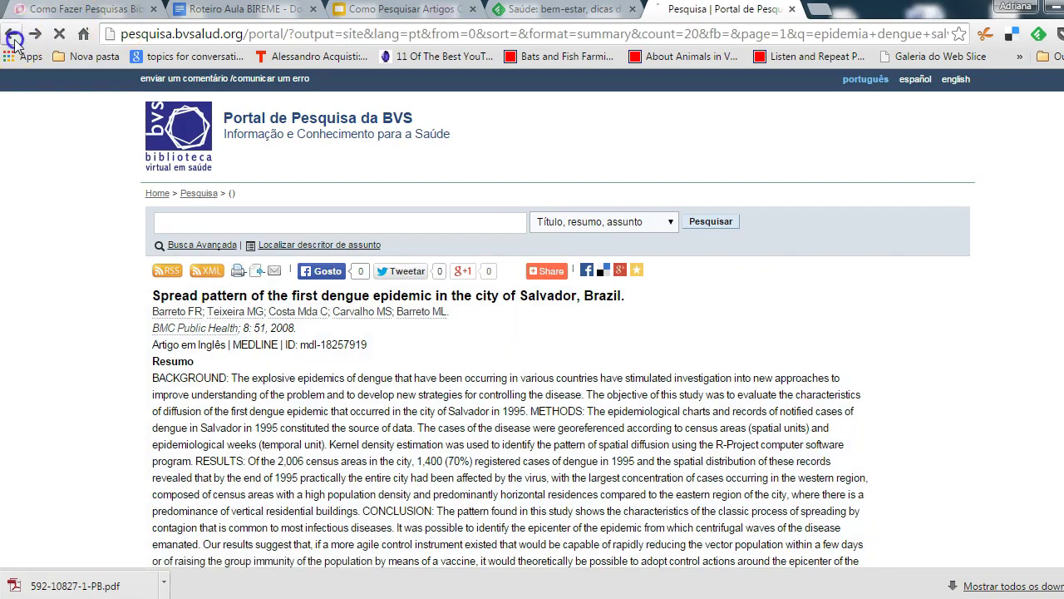
Set the results' presentation format to Detalhado and review the first article's abstract and subject terms
click(269, 270)
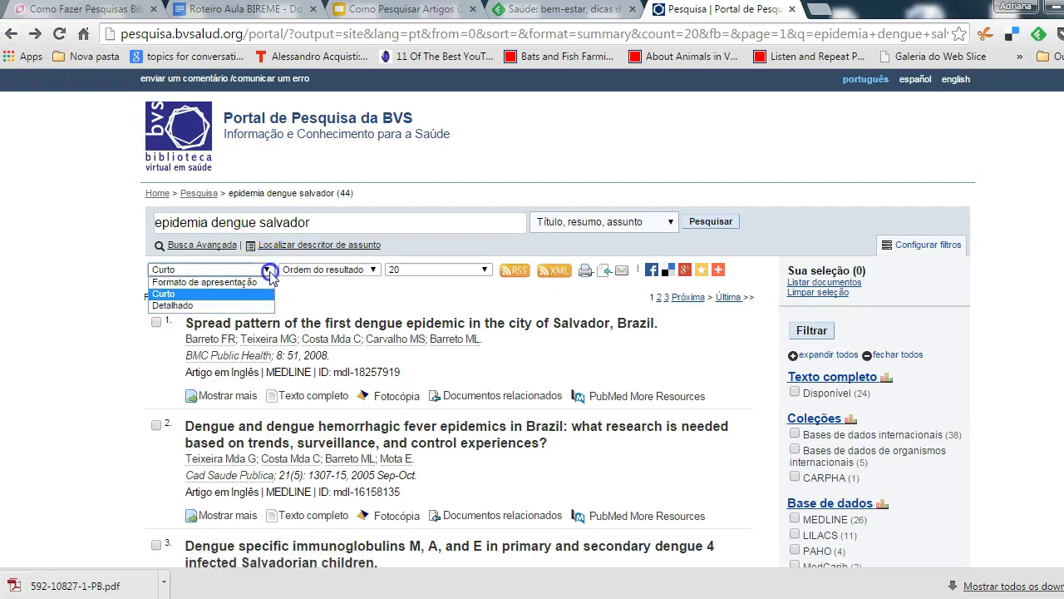
click(255, 305)
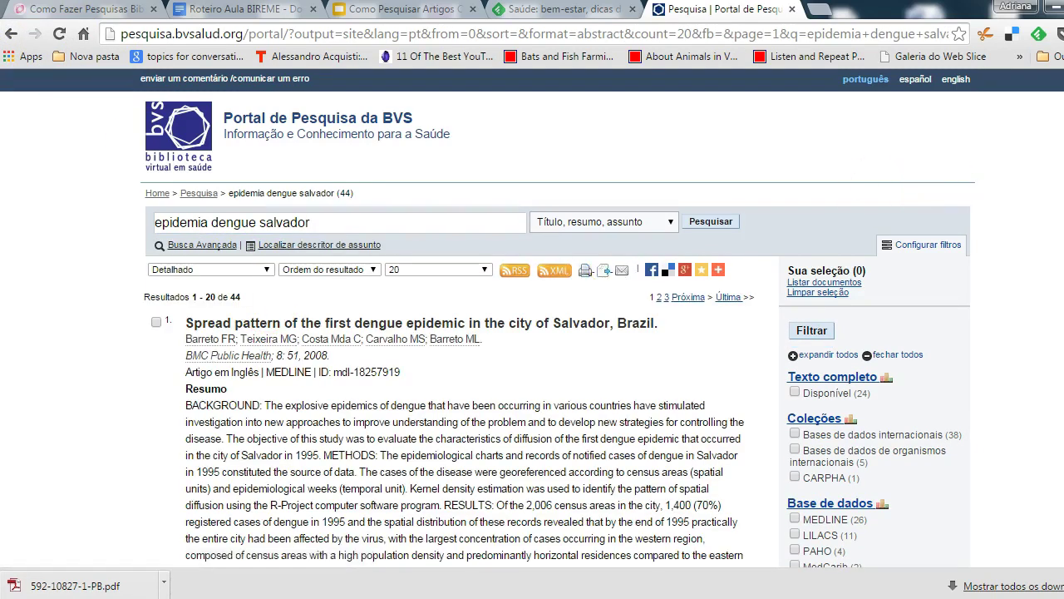
scroll(533, 317, down, 1)
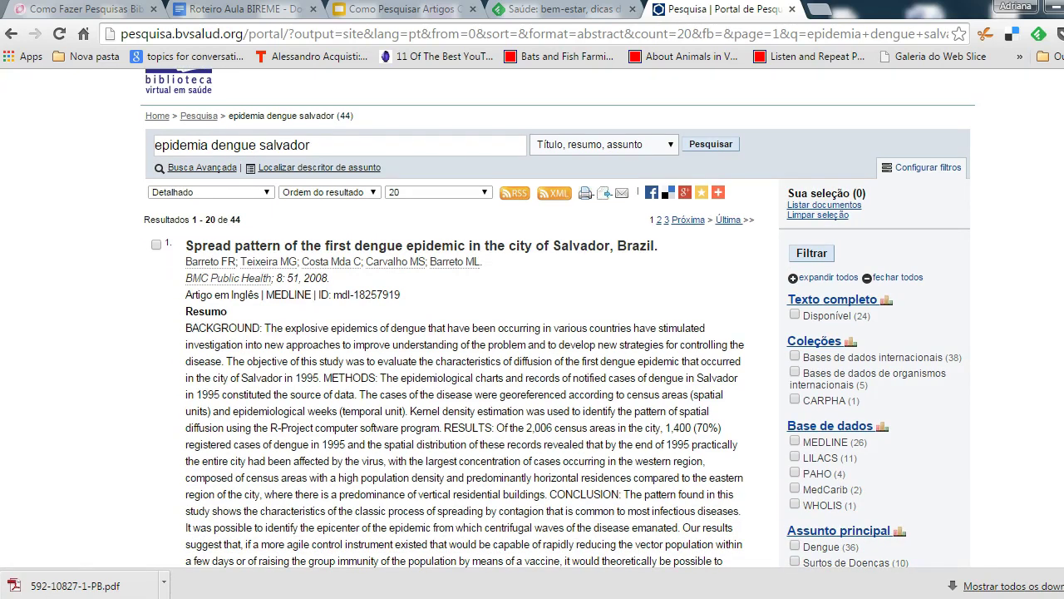
scroll(532, 318, down, 3)
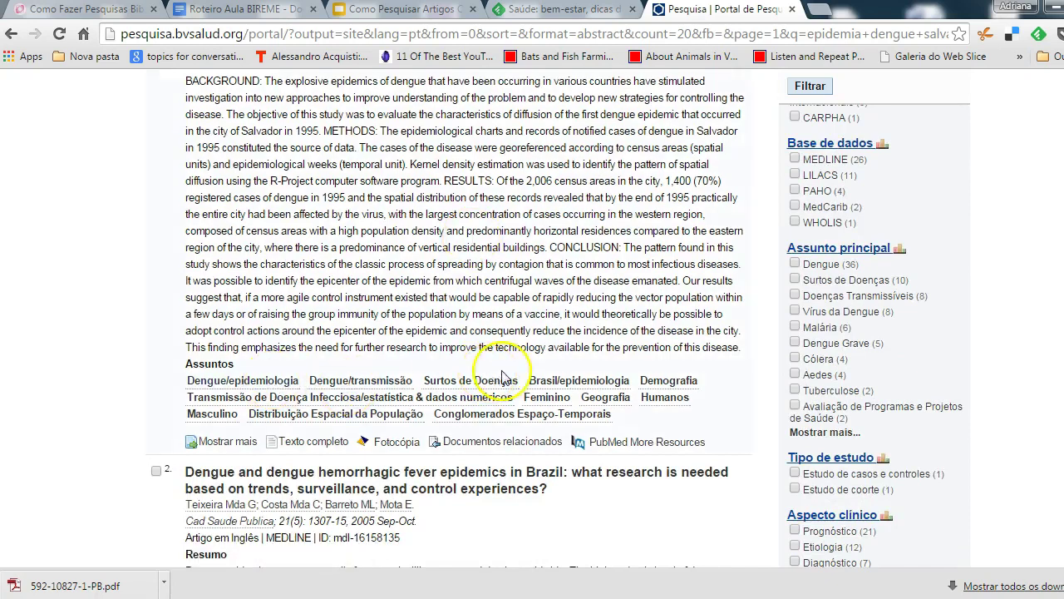
Open the first article's related documents, close that window, and return to the start of the results
click(516, 448)
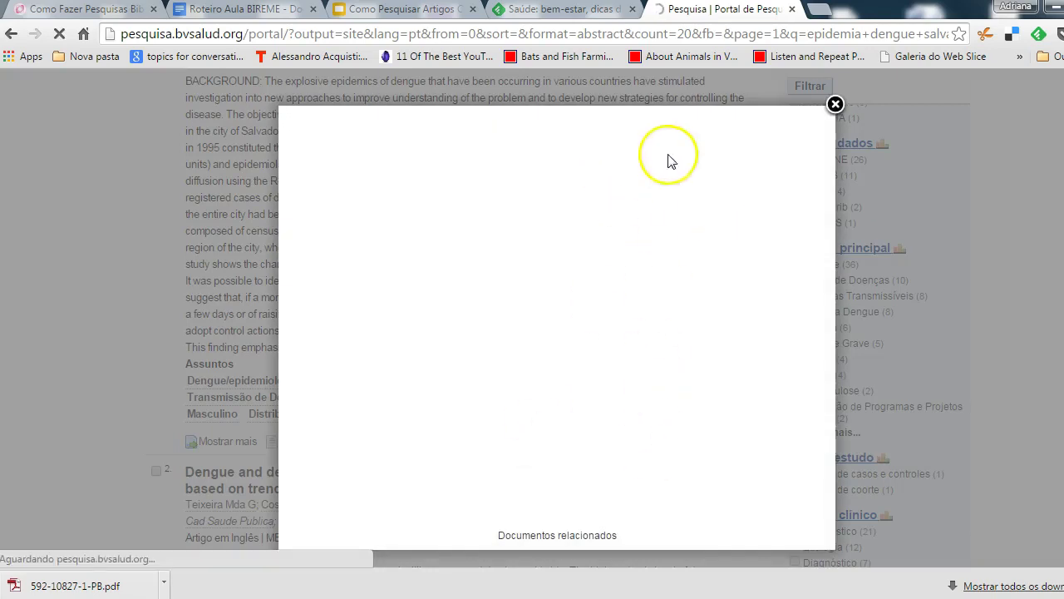
click(838, 108)
click(836, 107)
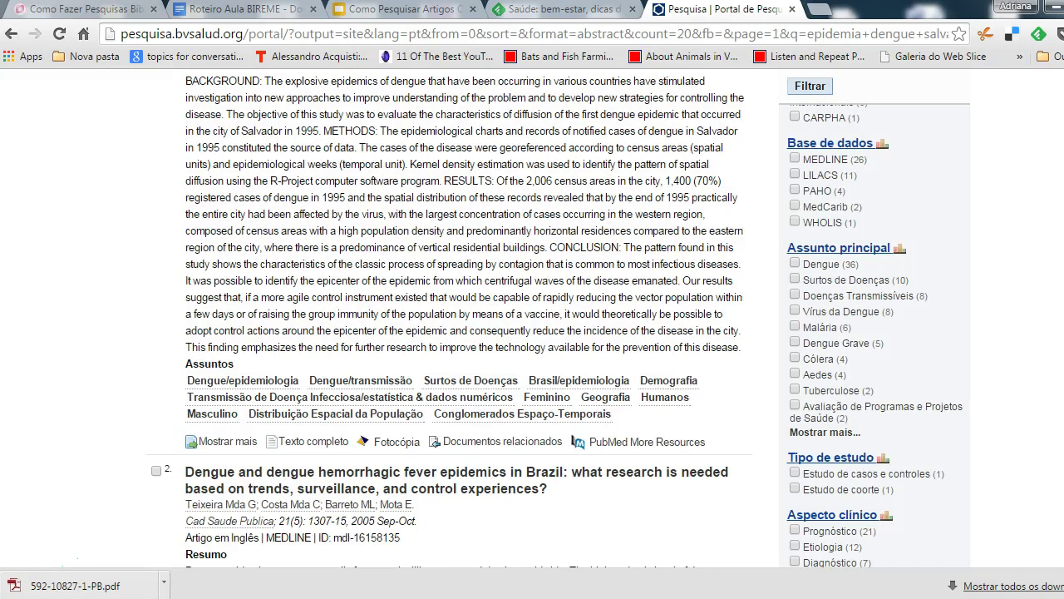
scroll(532, 316, up, 4)
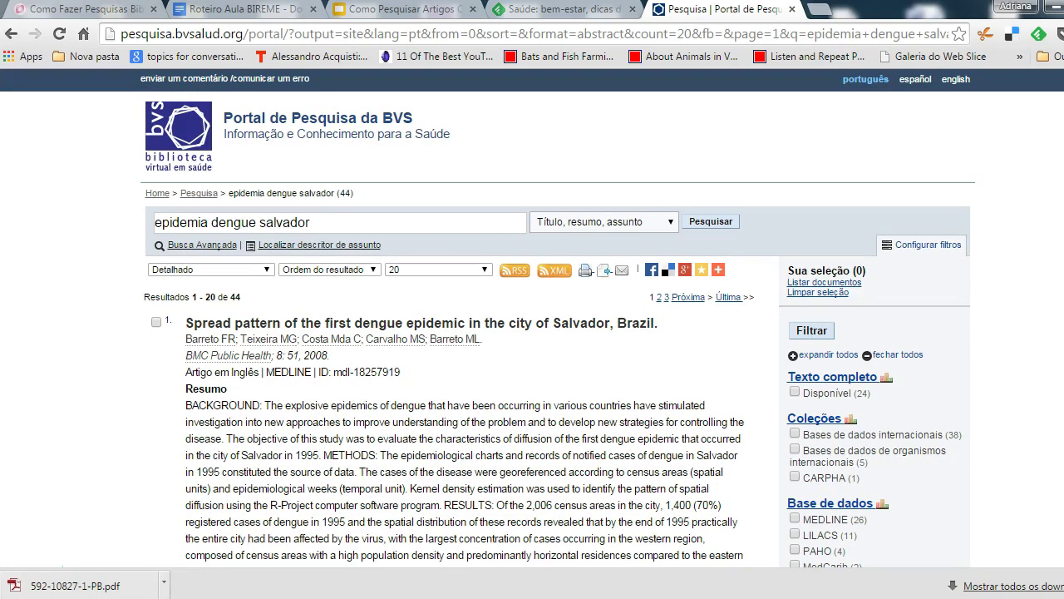
Mark the Disponível option of the Texto completo filter for the dengue search results
scroll(832, 249, down, 1)
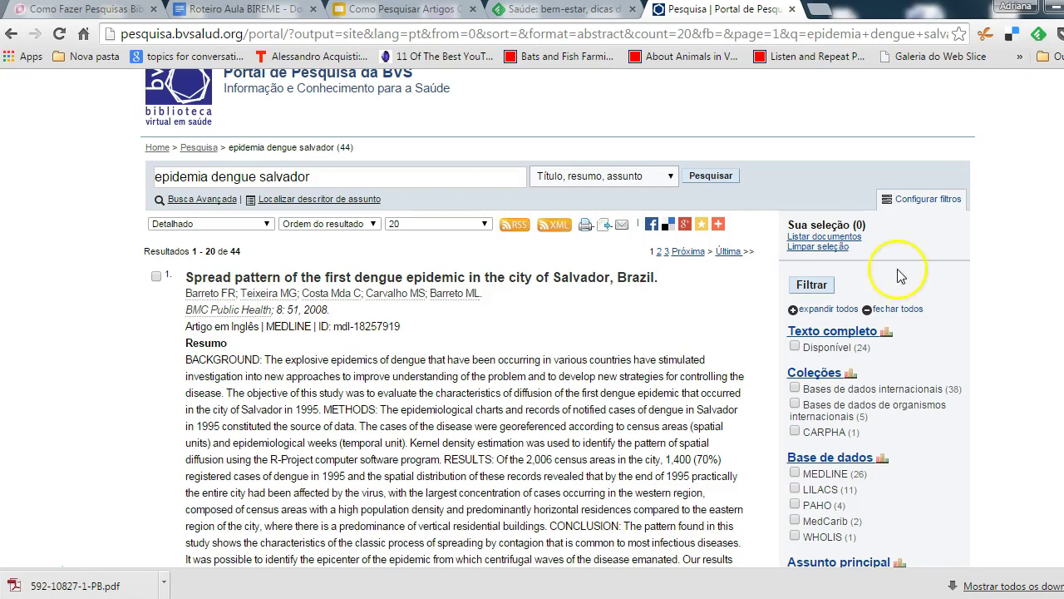
click(795, 348)
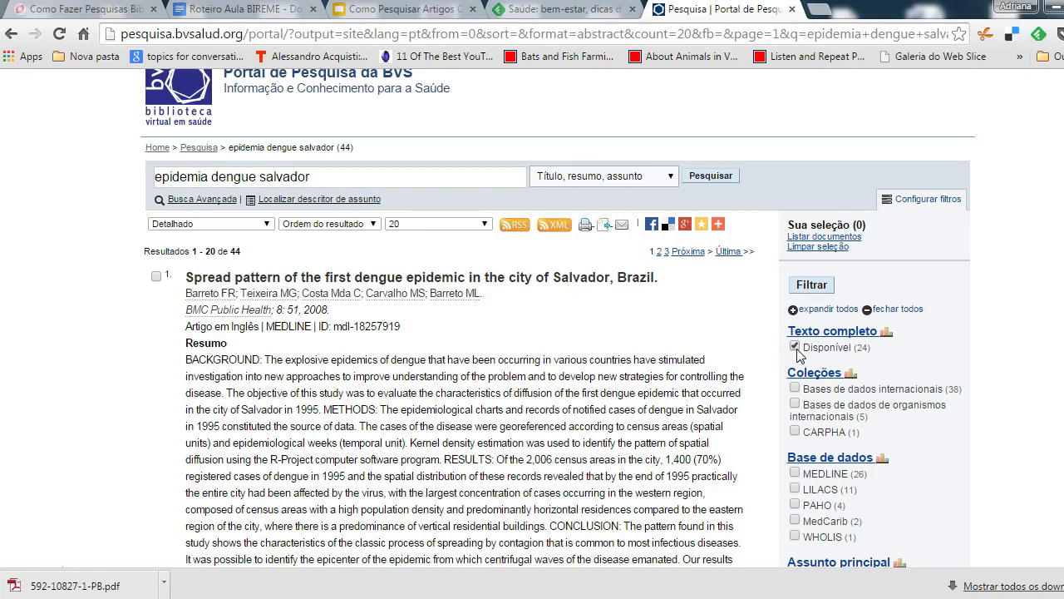
scroll(532, 332, down, 3)
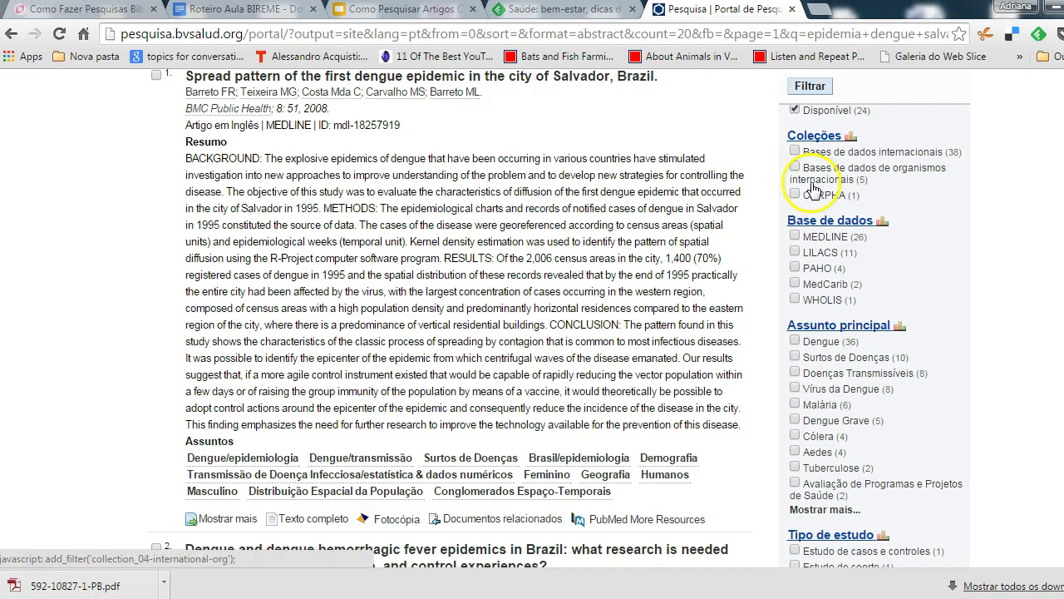
click(826, 238)
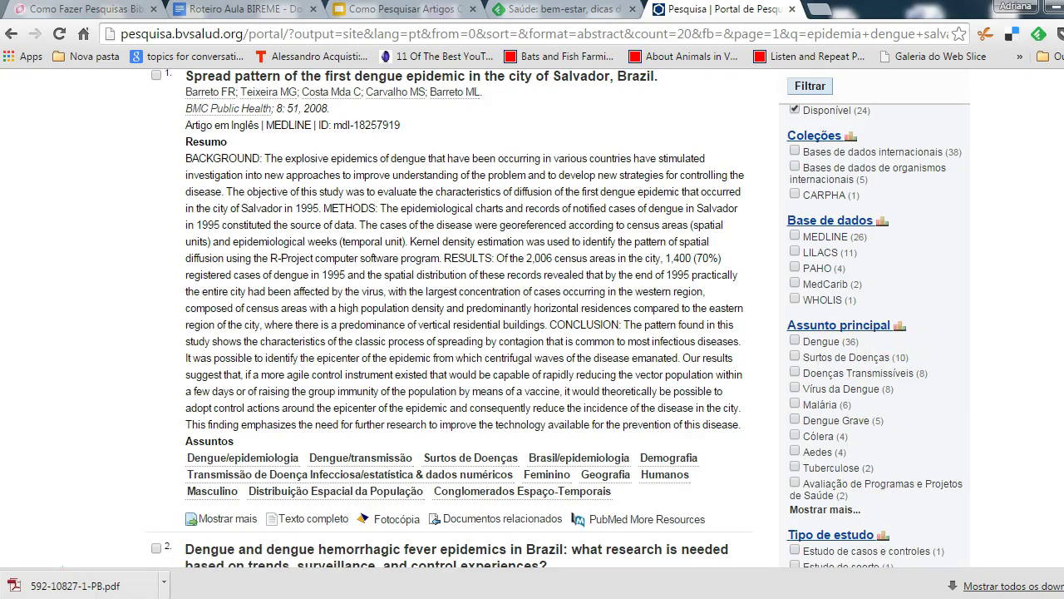
Mark Português in the Idioma filter and apply the chosen filters to the search results
scroll(533, 316, down, 3)
scroll(532, 316, down, 3)
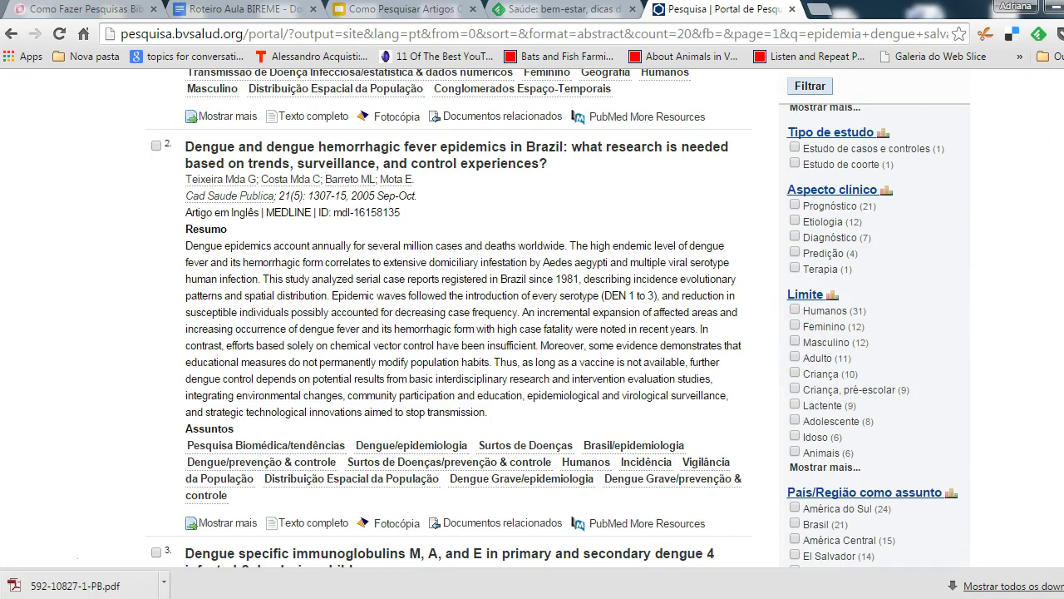
scroll(552, 314, down, 2)
scroll(552, 319, down, 3)
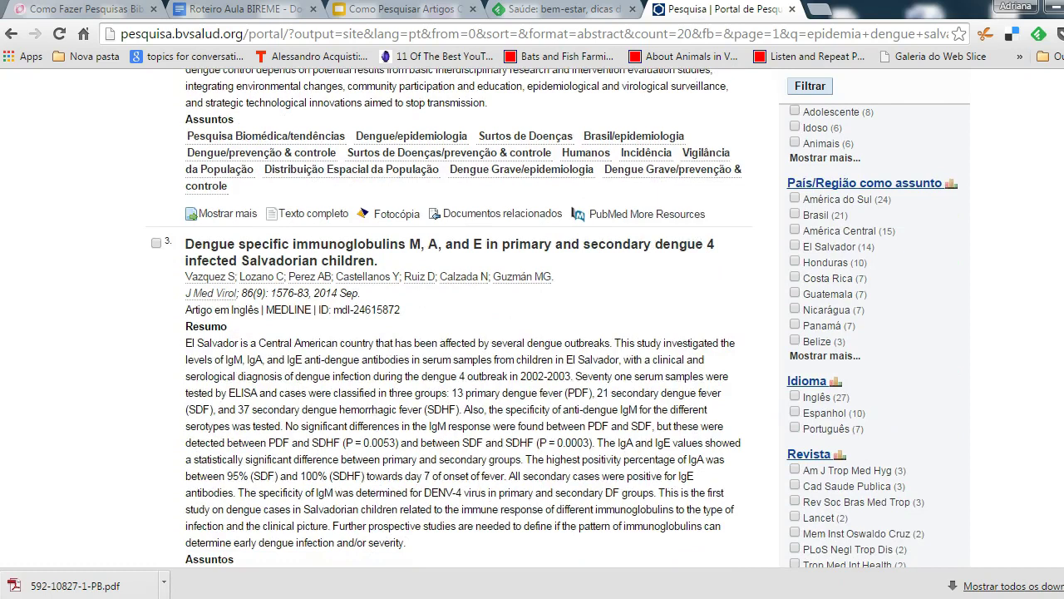
click(796, 427)
scroll(552, 319, down, 3)
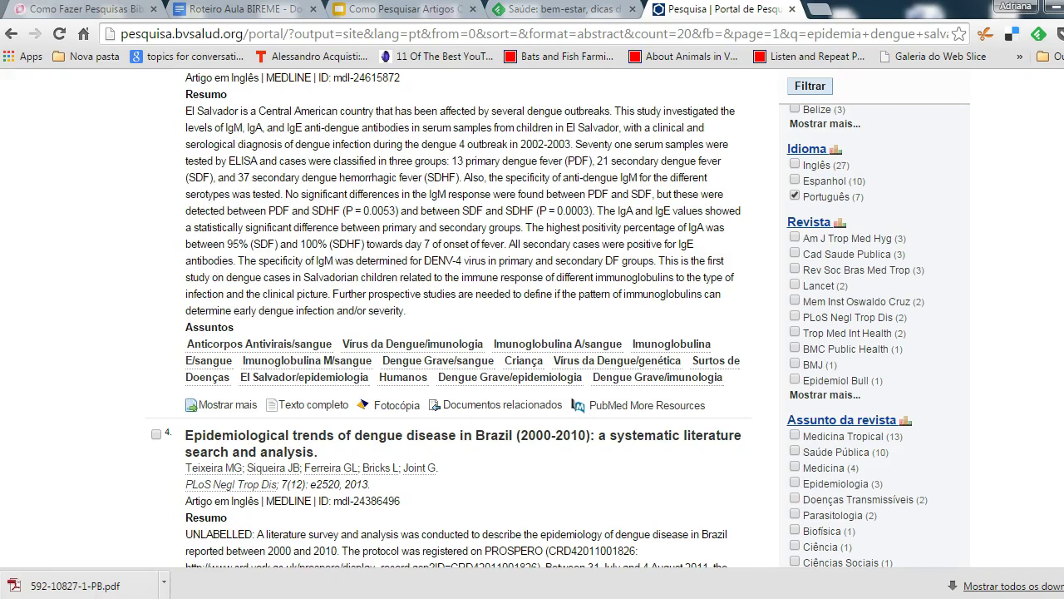
scroll(466, 316, down, 4)
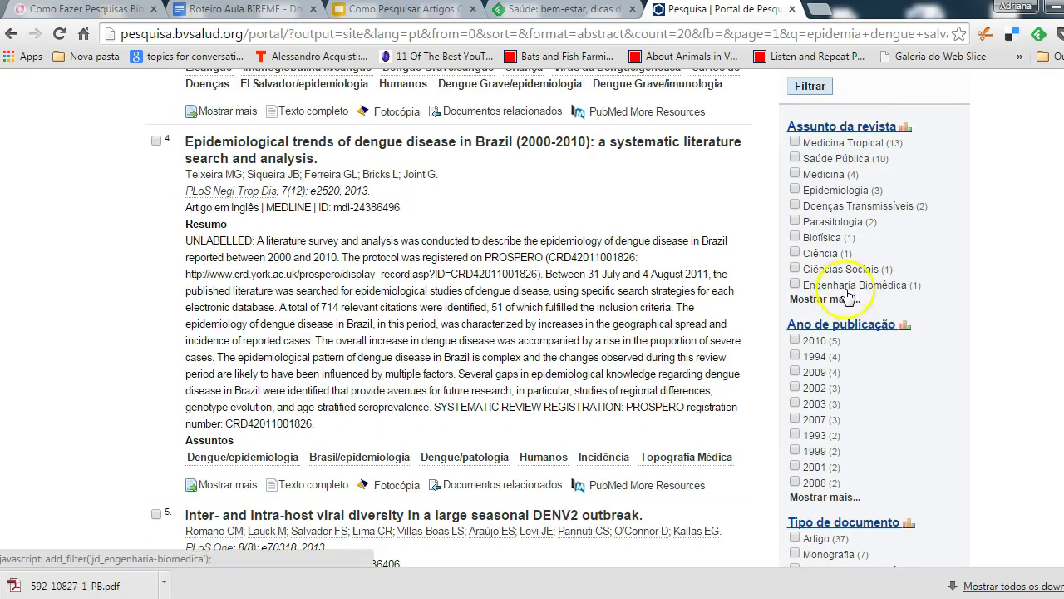
scroll(466, 316, down, 3)
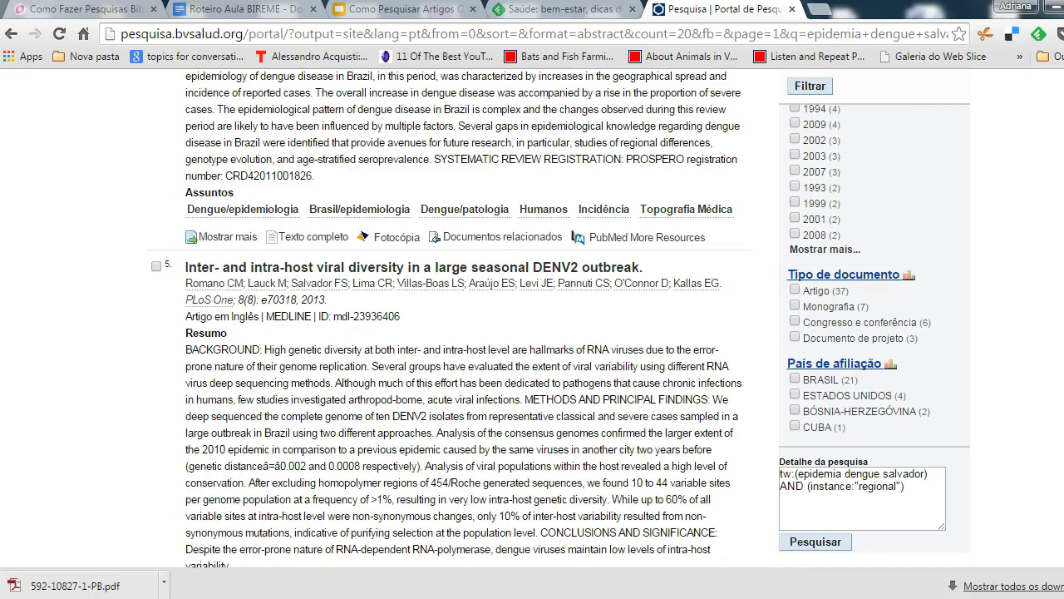
click(819, 88)
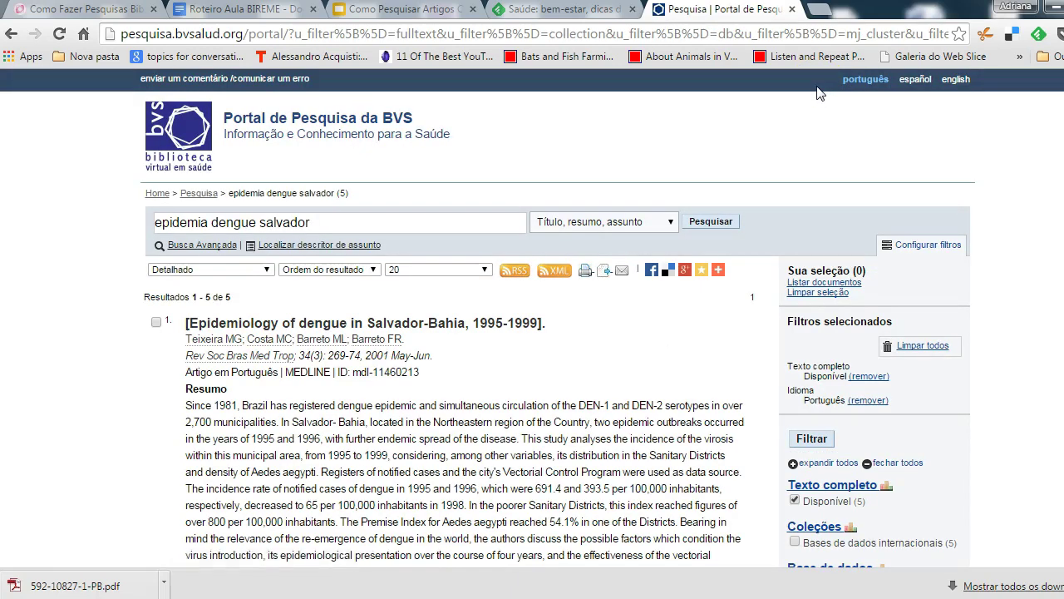
Copy the full query expression shown under Detalhe da pesquisa for the filtered results
scroll(532, 332, down, 10)
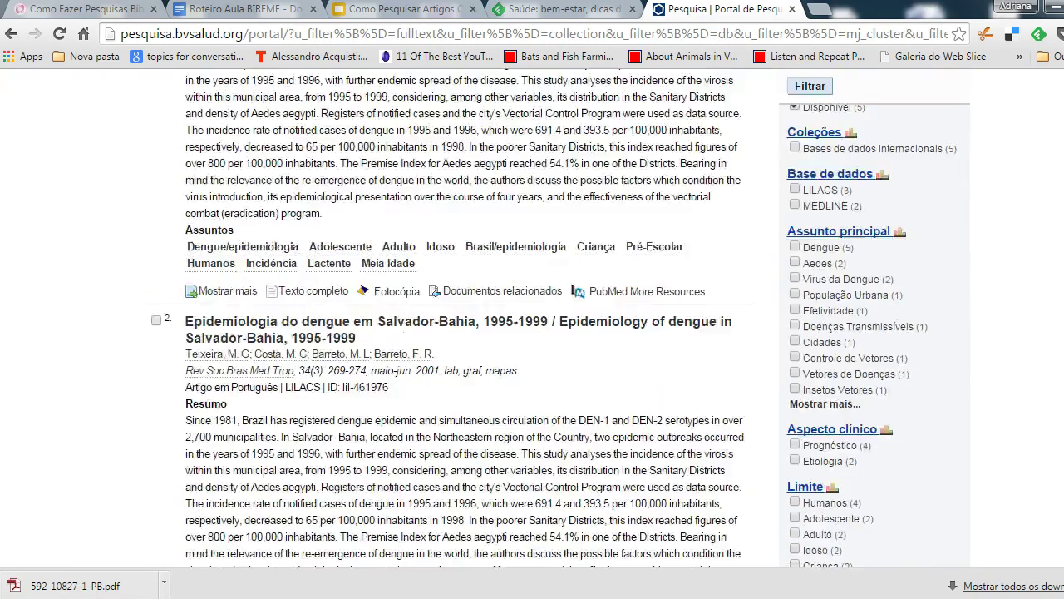
scroll(950, 241, down, 5)
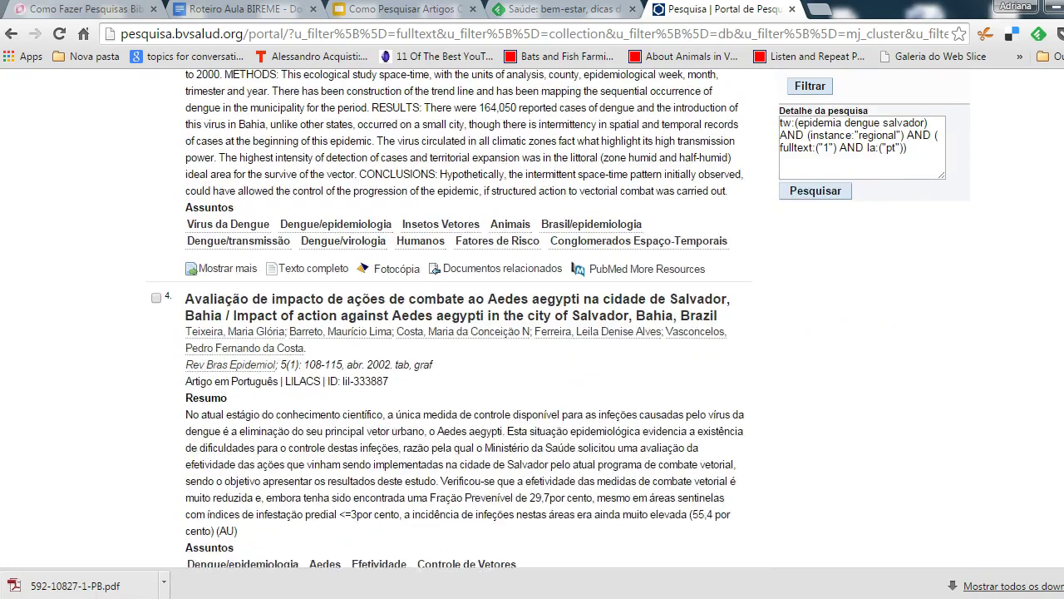
drag(781, 165, 917, 200)
key(ctrl+c)
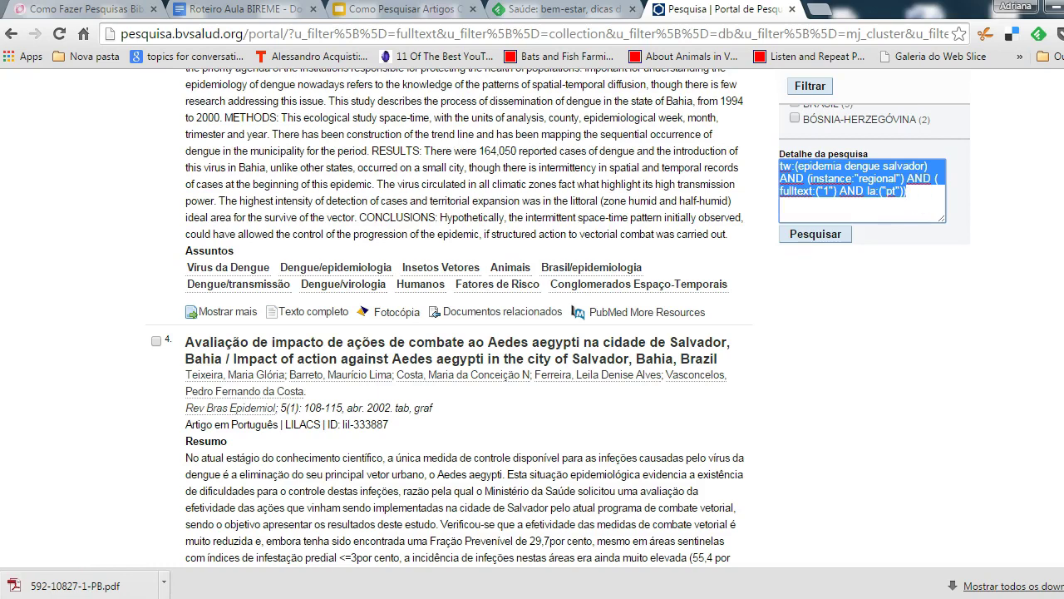
Examine the filtered article list, the active filters and the first article's abstract and access options
scroll(915, 200, up, 15)
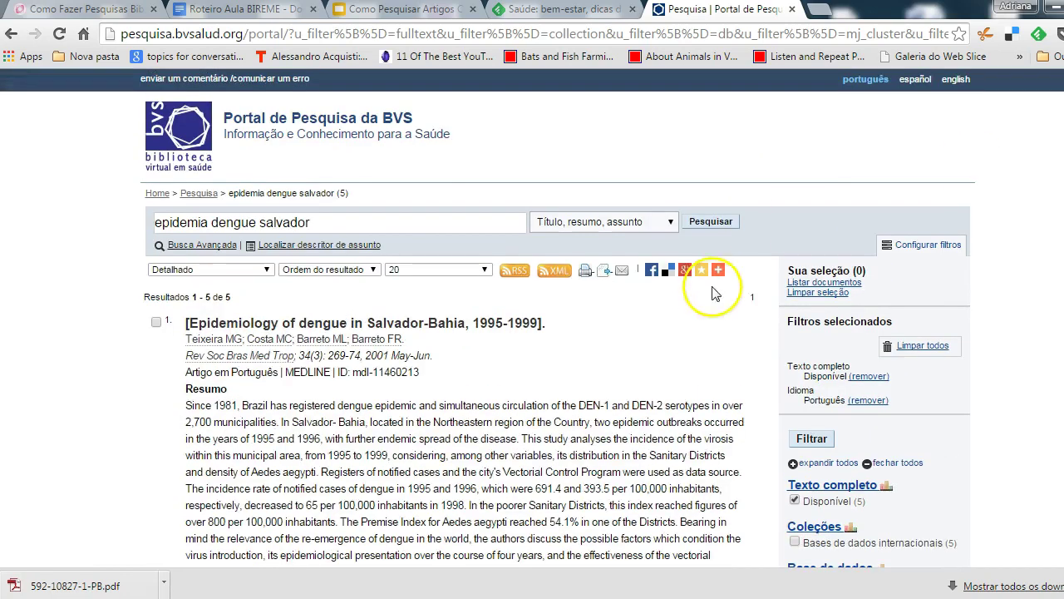
scroll(532, 332, down, 3)
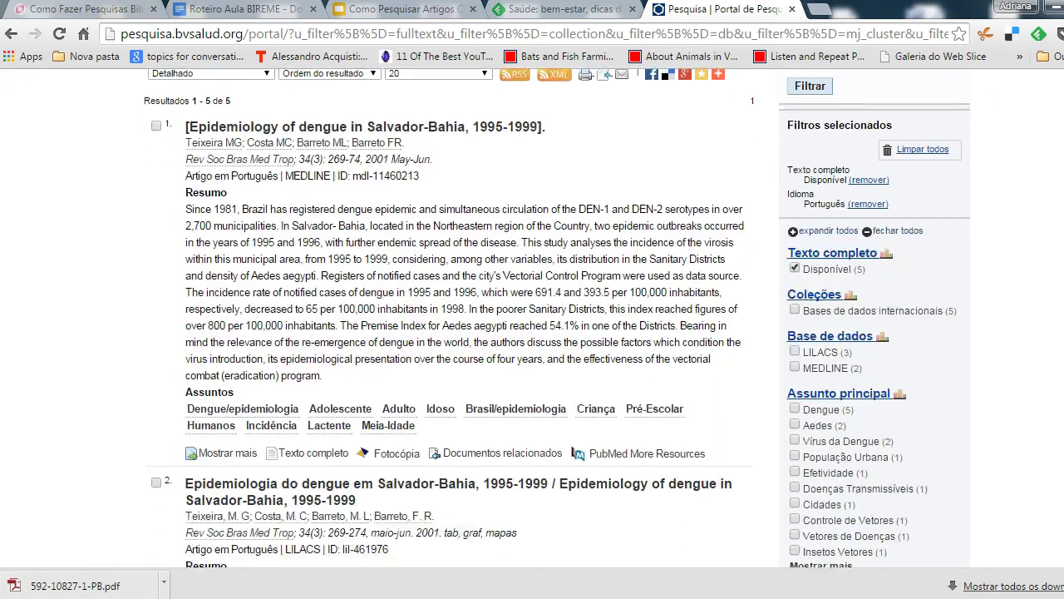
scroll(533, 333, up, 2)
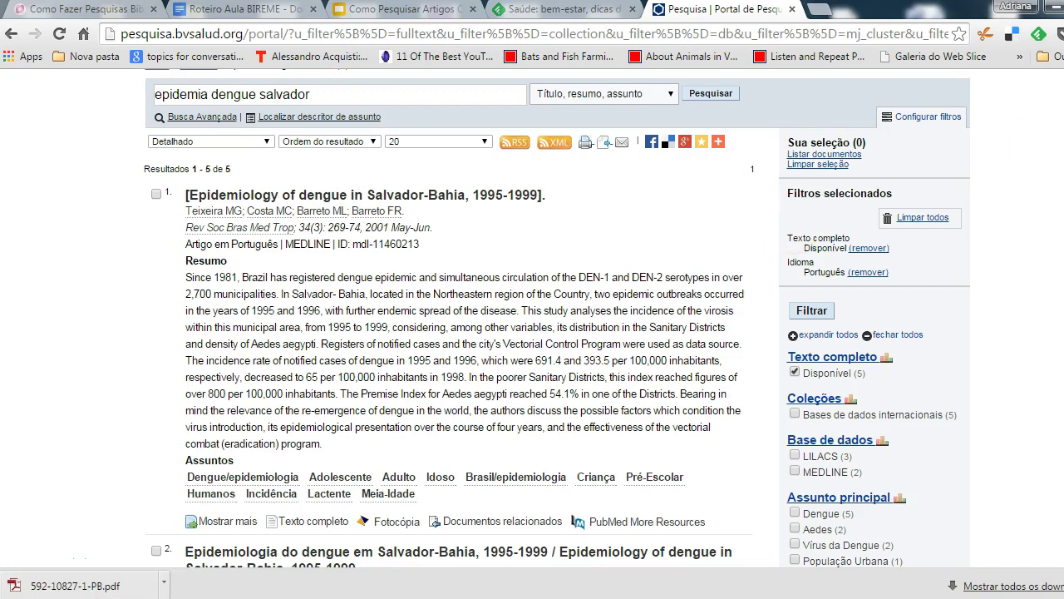
scroll(532, 332, down, 2)
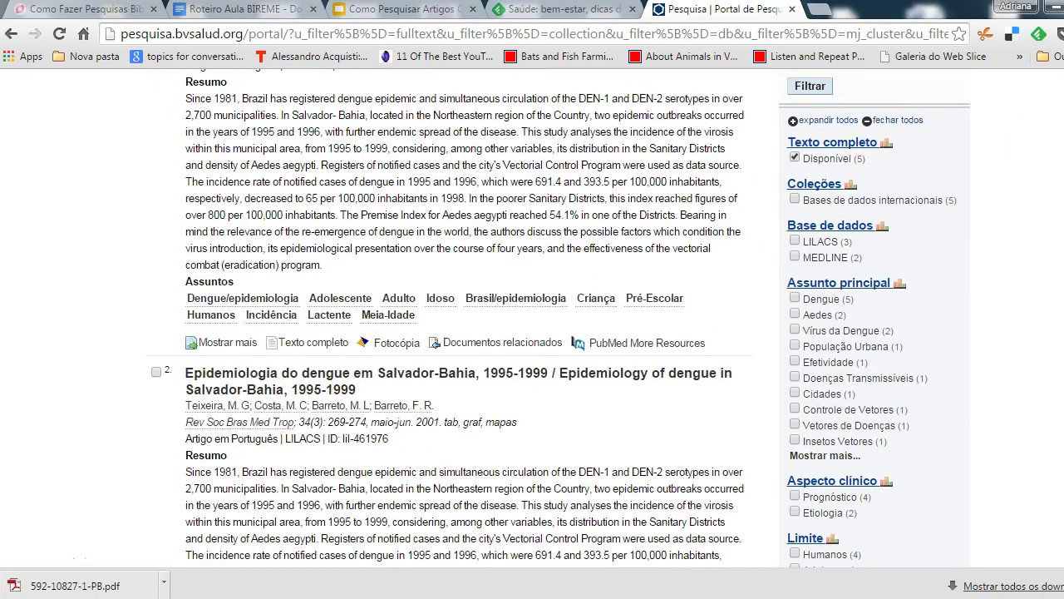
scroll(533, 333, down, 1)
scroll(532, 332, up, 1)
scroll(533, 333, down, 1)
scroll(532, 332, up, 1)
scroll(532, 333, up, 3)
scroll(532, 333, down, 2)
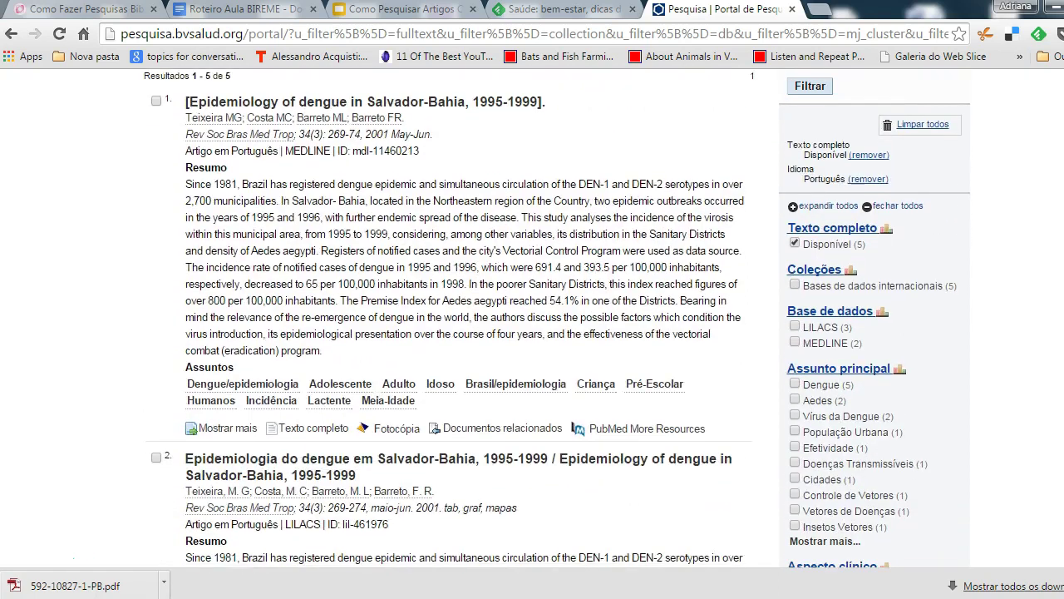
scroll(532, 332, down, 1)
scroll(532, 333, down, 1)
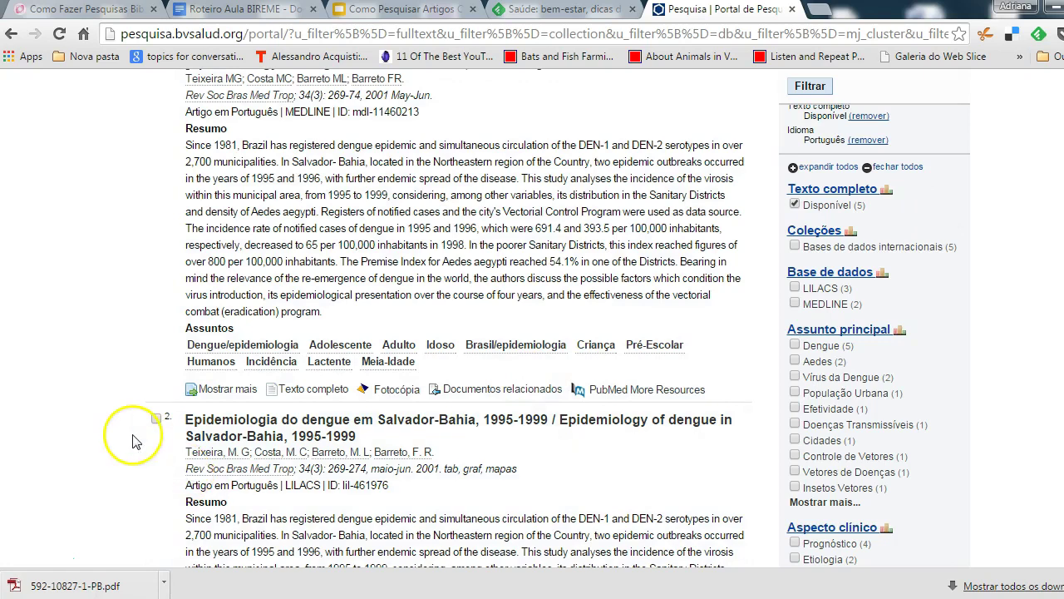
Select the second, fourth and fifth articles in the filtered results and list only the selected documents
click(157, 419)
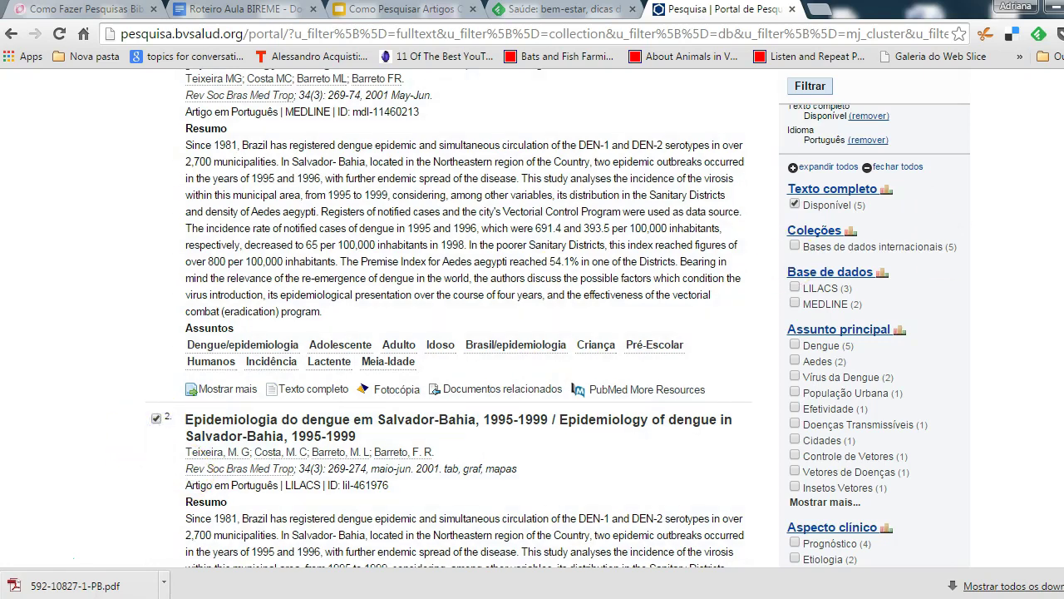
scroll(465, 316, down, 6)
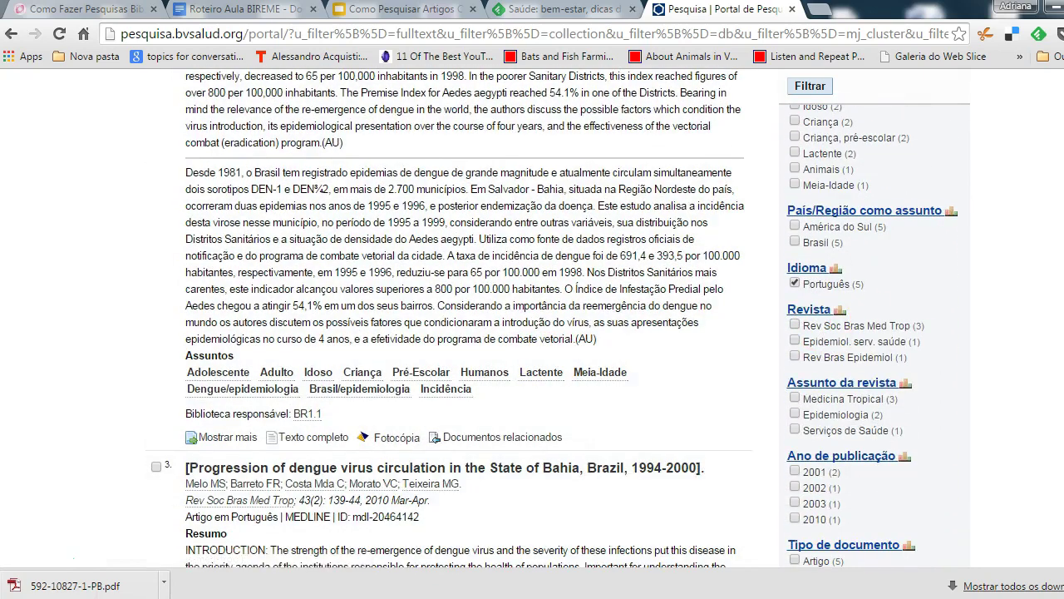
scroll(466, 316, down, 5)
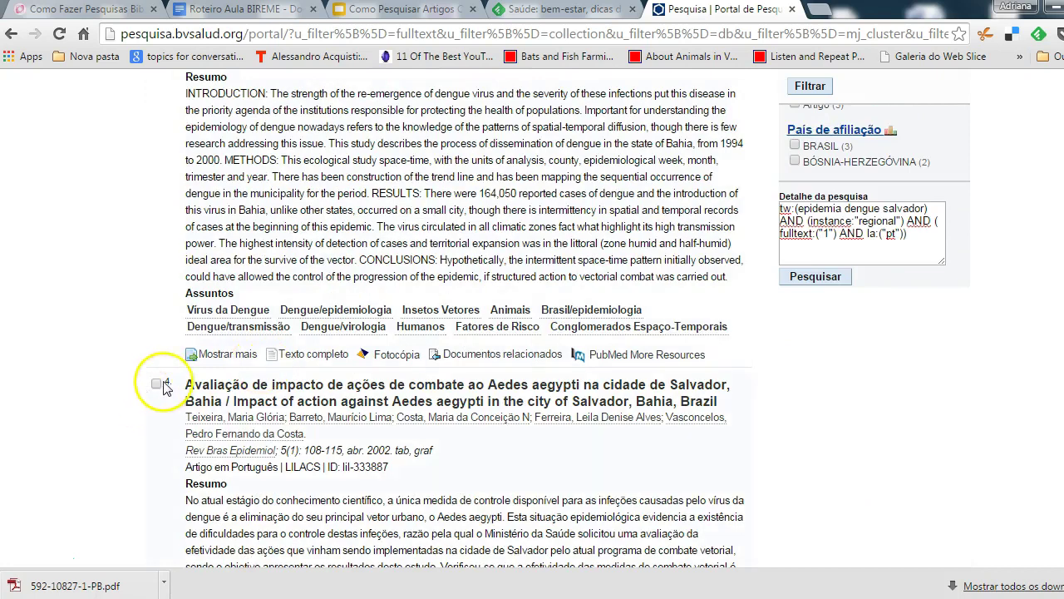
click(156, 387)
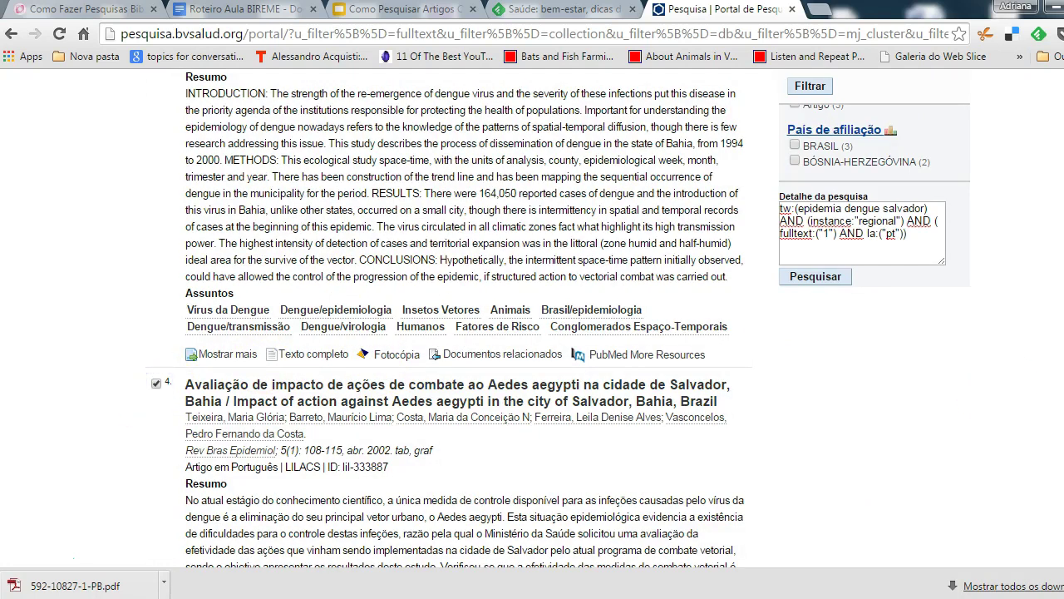
scroll(466, 316, down, 4)
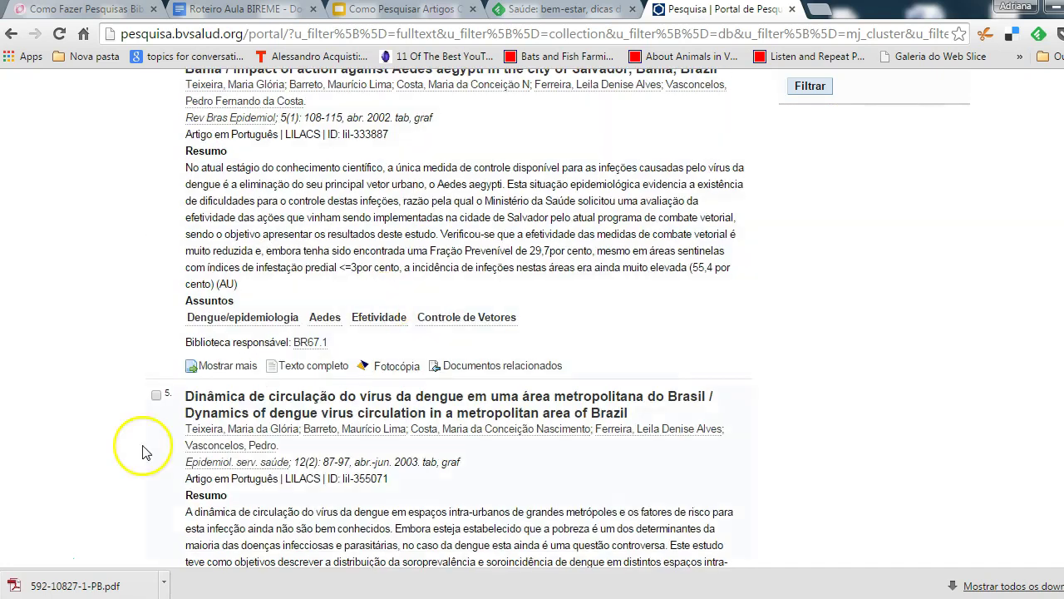
click(156, 394)
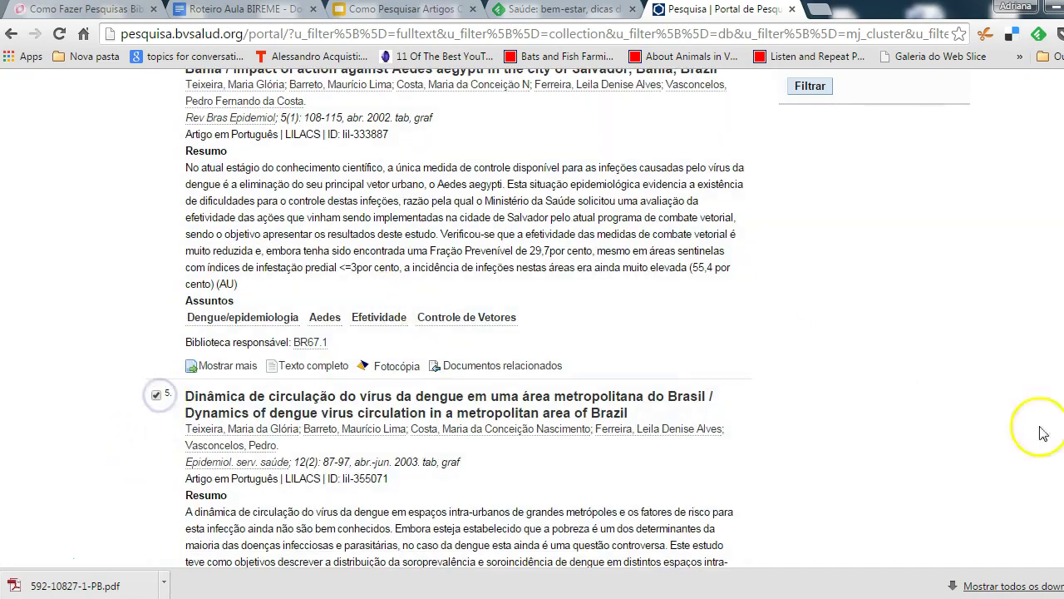
key(Home)
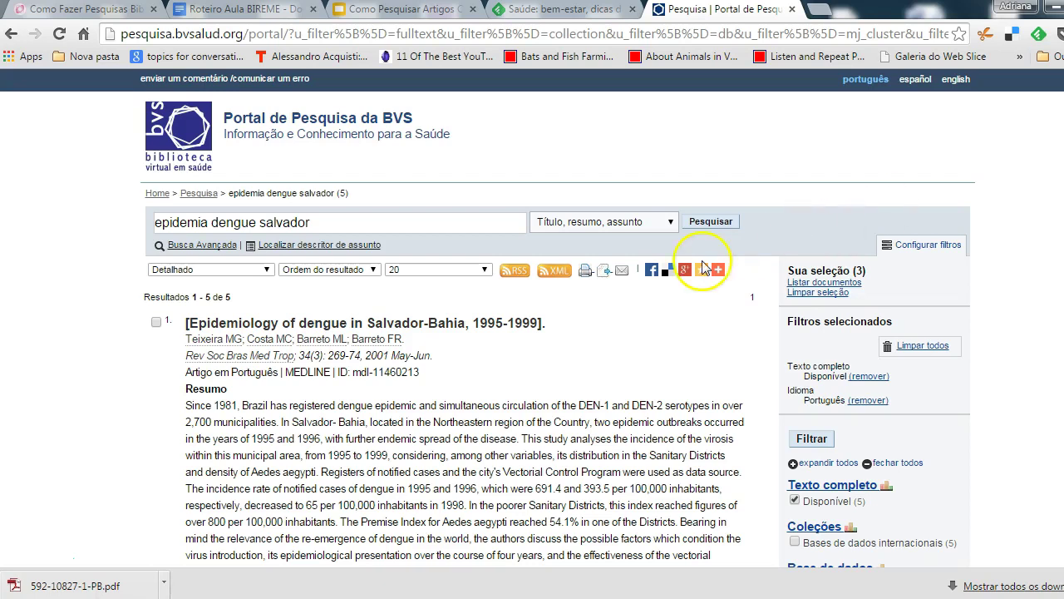
click(862, 283)
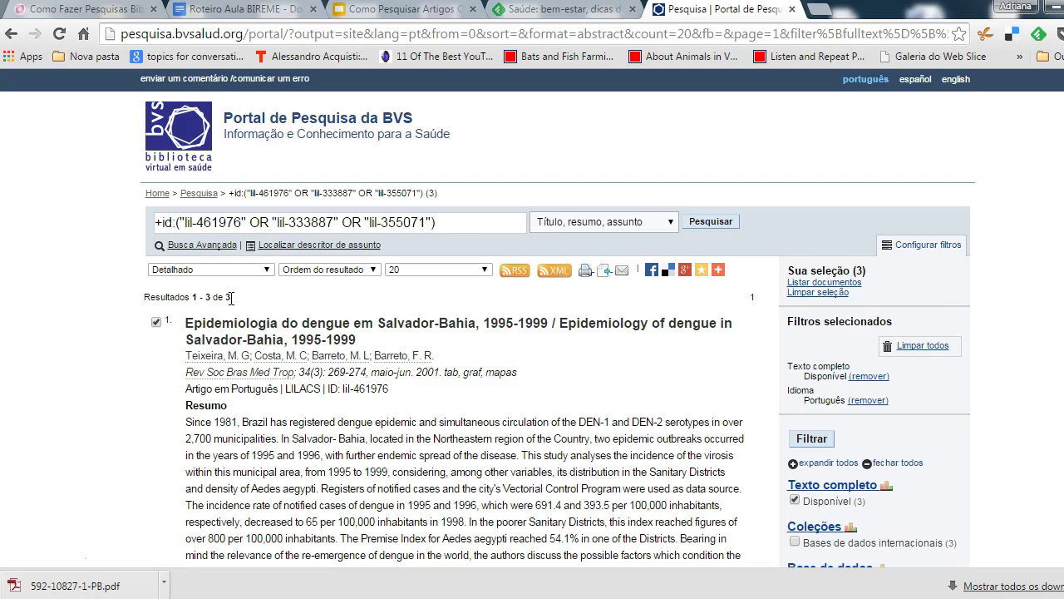
Open the form for e-mailing results, examine its sender and recipient fields, and close it without sending
click(622, 272)
click(440, 155)
click(432, 194)
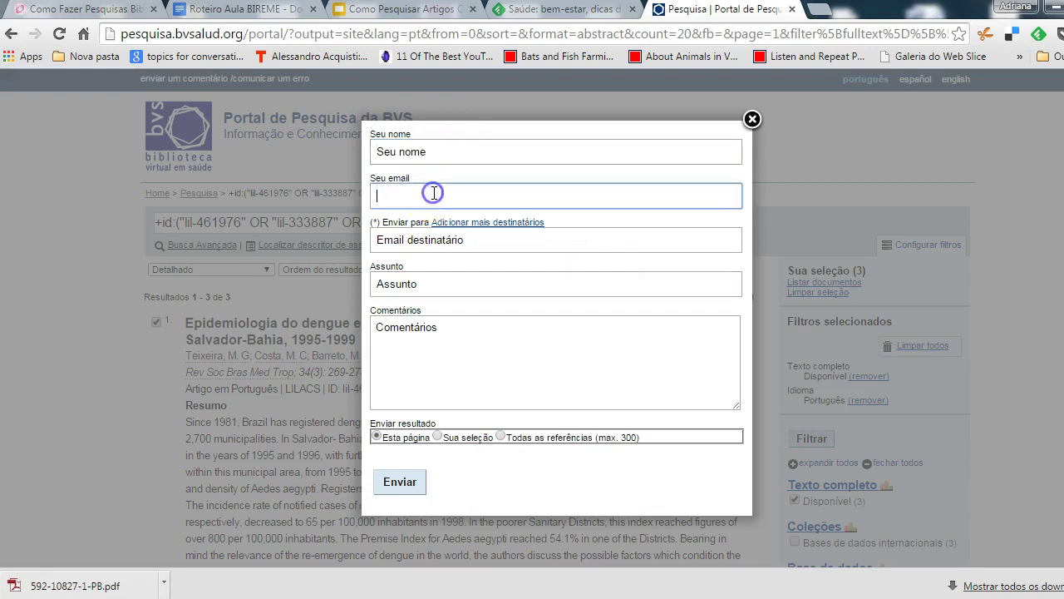
click(441, 242)
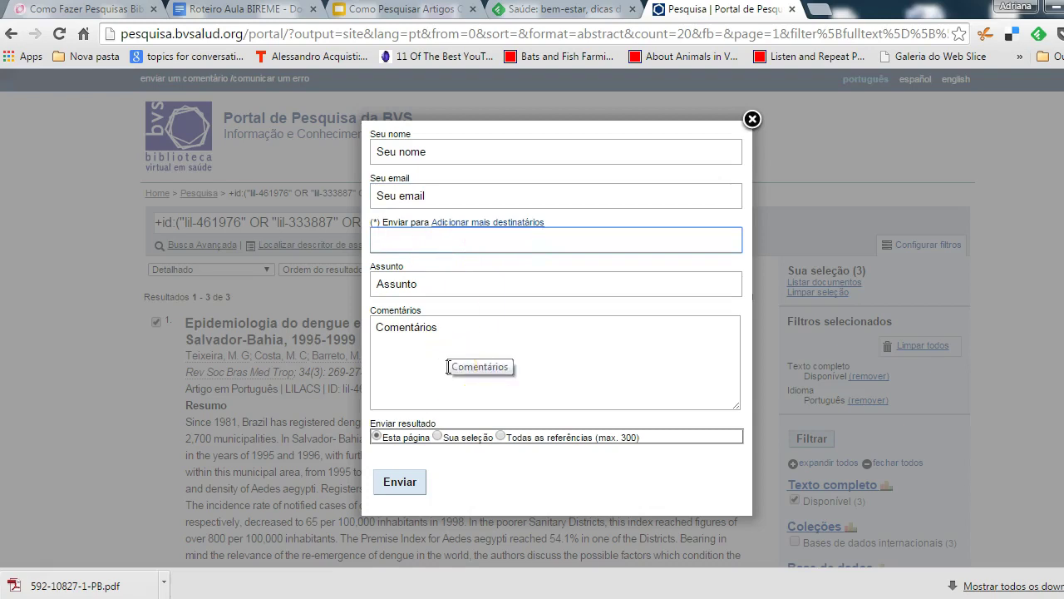
click(750, 121)
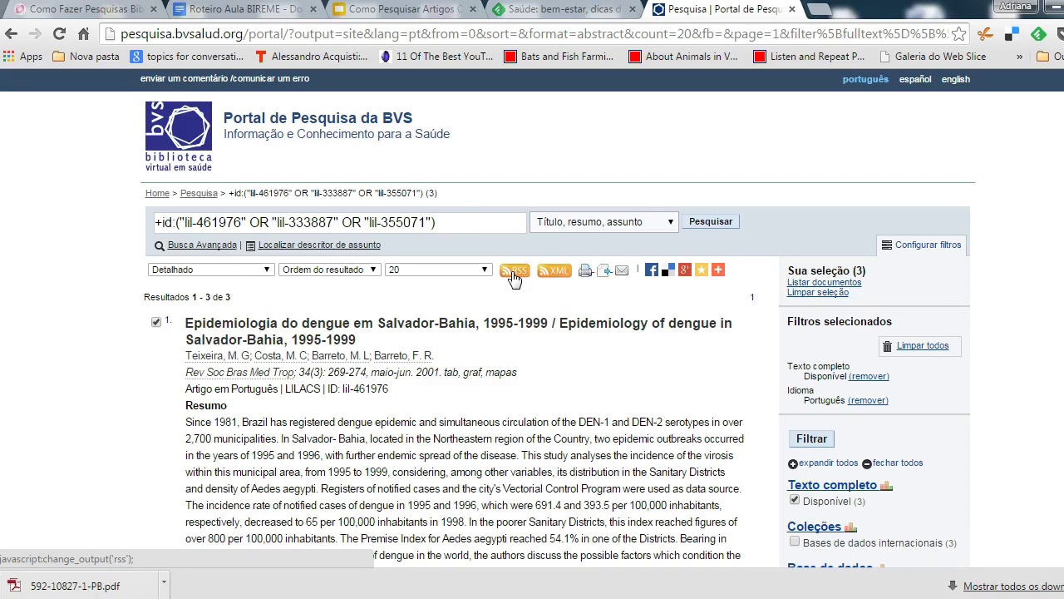
View the listed documents' RSS feed and the feedly.com reader page before returning to the list of selected documents
click(514, 271)
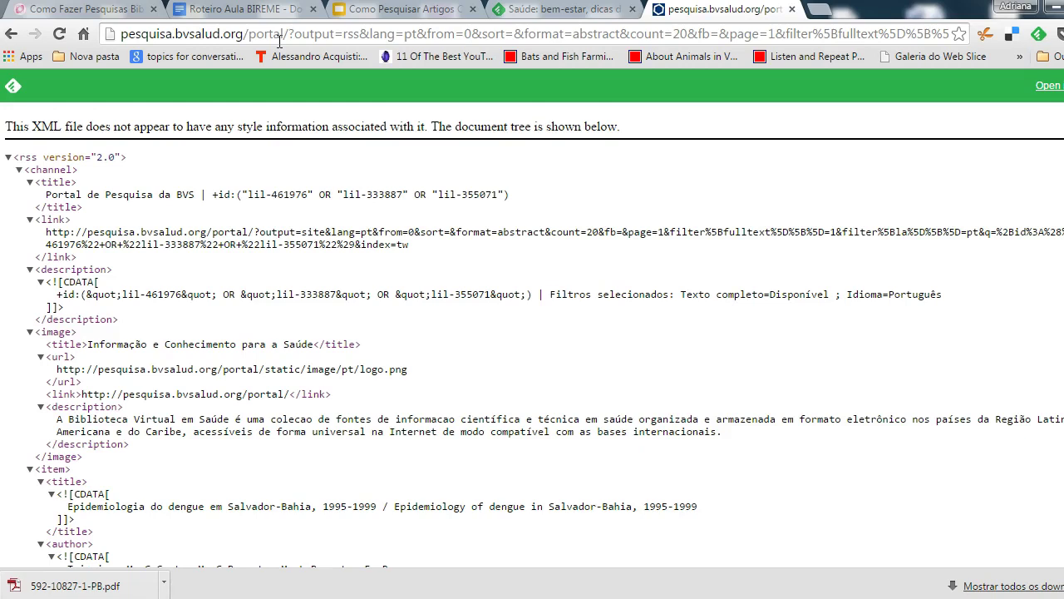
click(539, 12)
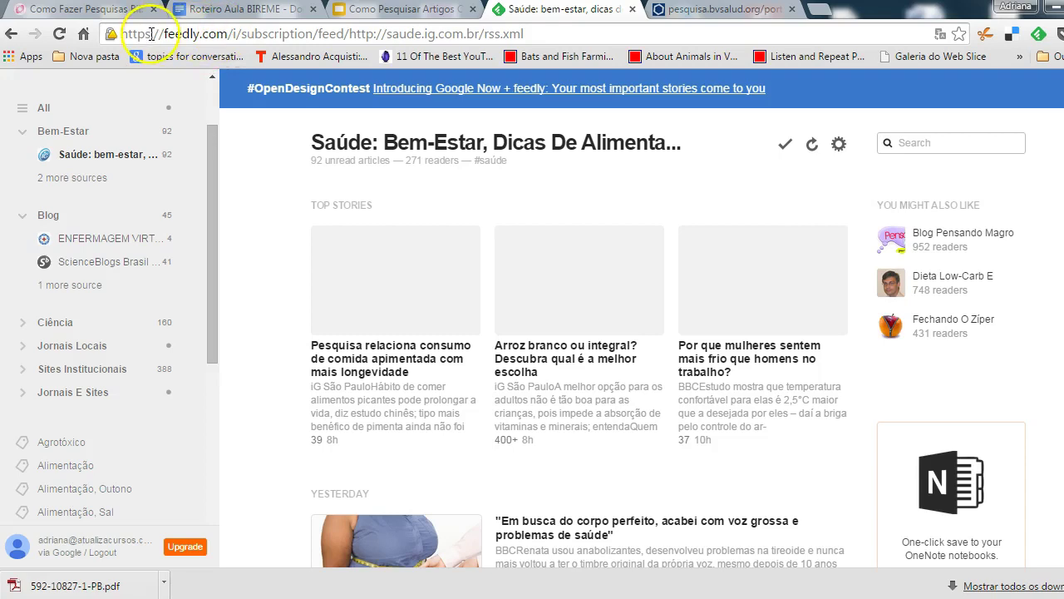
drag(165, 34, 223, 35)
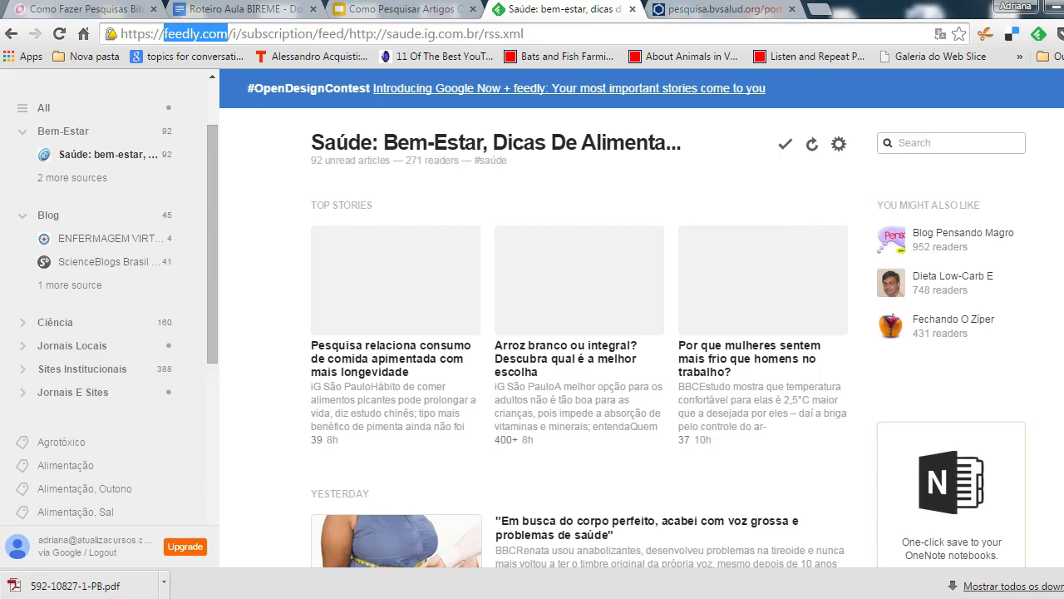
click(672, 8)
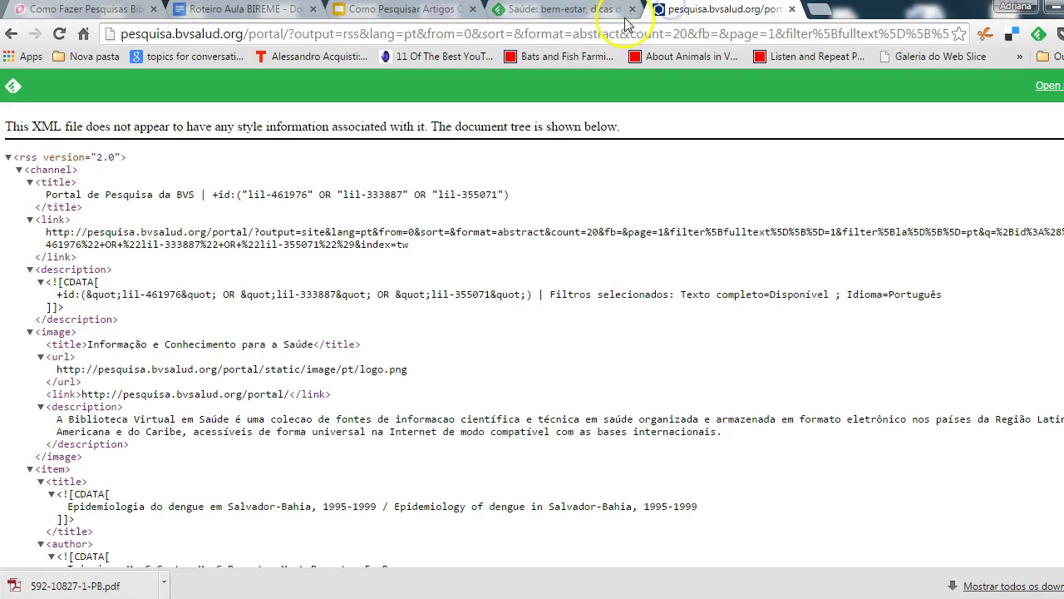
click(10, 37)
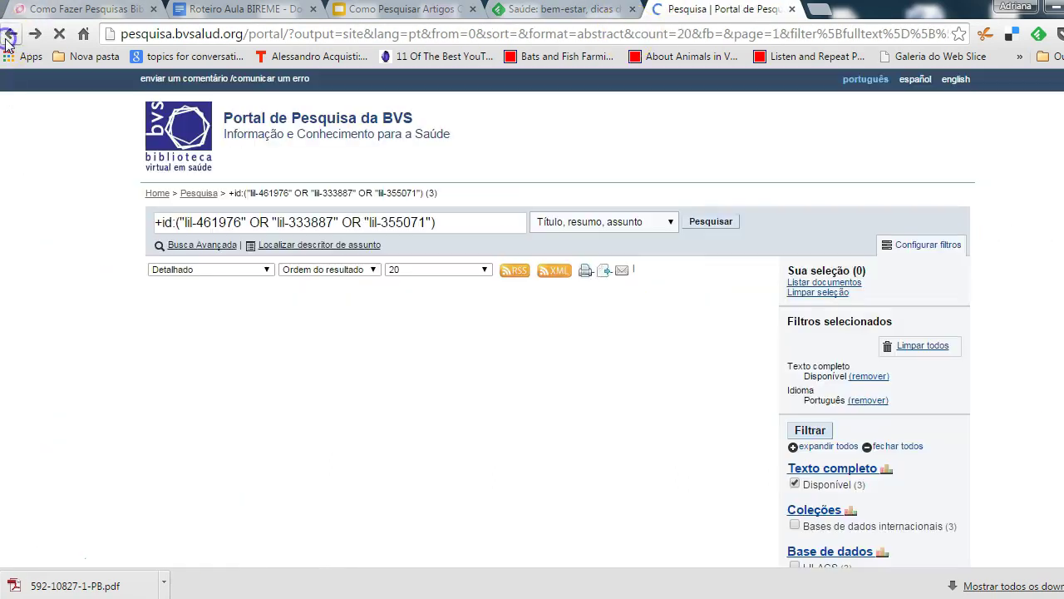
Open the RSS feed of the three listed documents, copy the feed's address and switch to the feedly reader
click(515, 272)
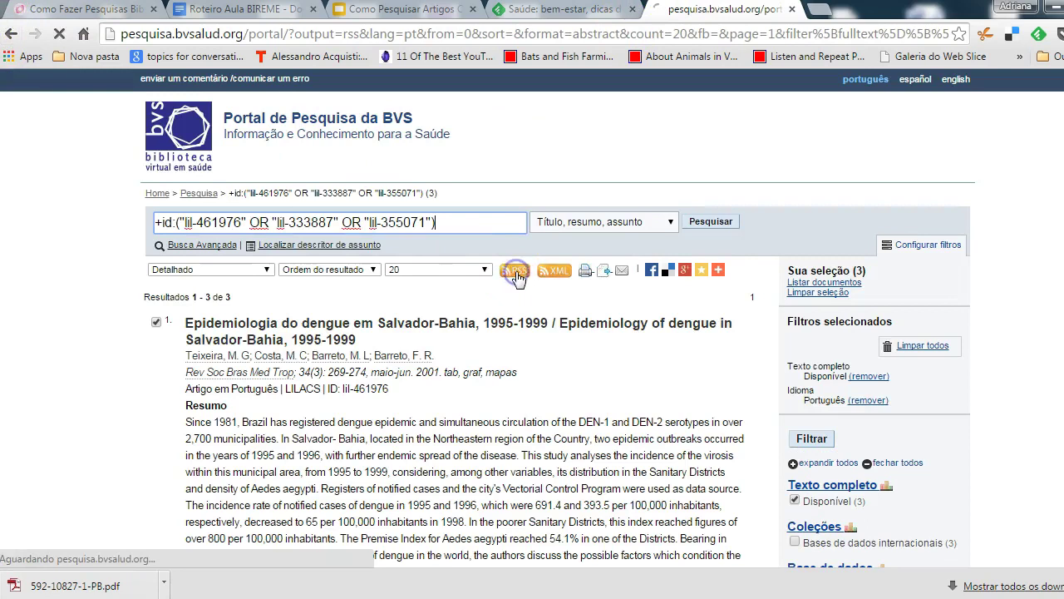
click(514, 35)
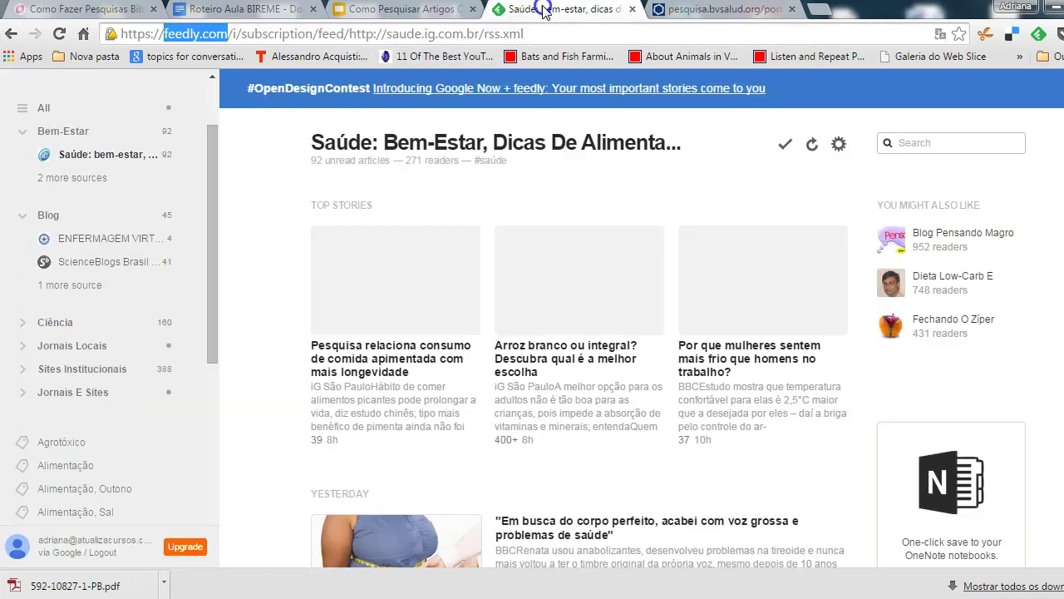
click(543, 10)
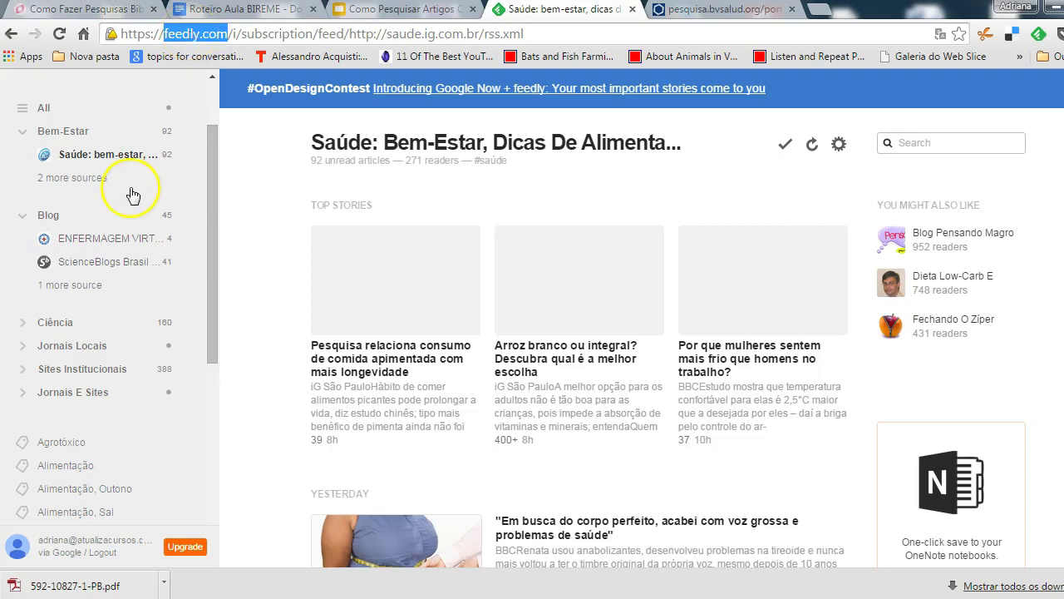
Search feedly's add-content page for the BVS feed using the copied pesquisa.bvsalud.org RSS address
drag(209, 232, 212, 160)
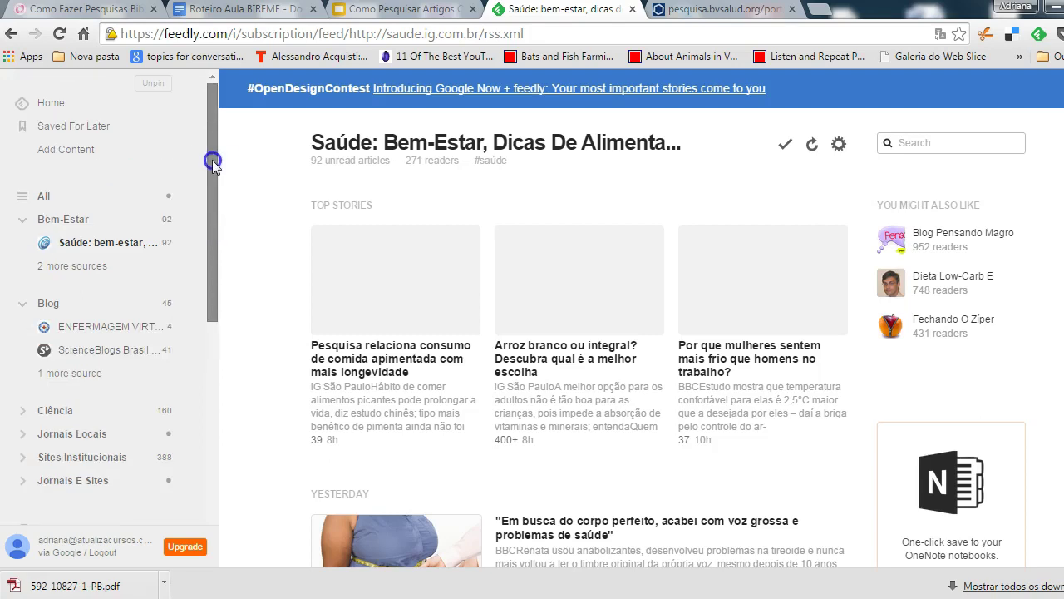
click(66, 151)
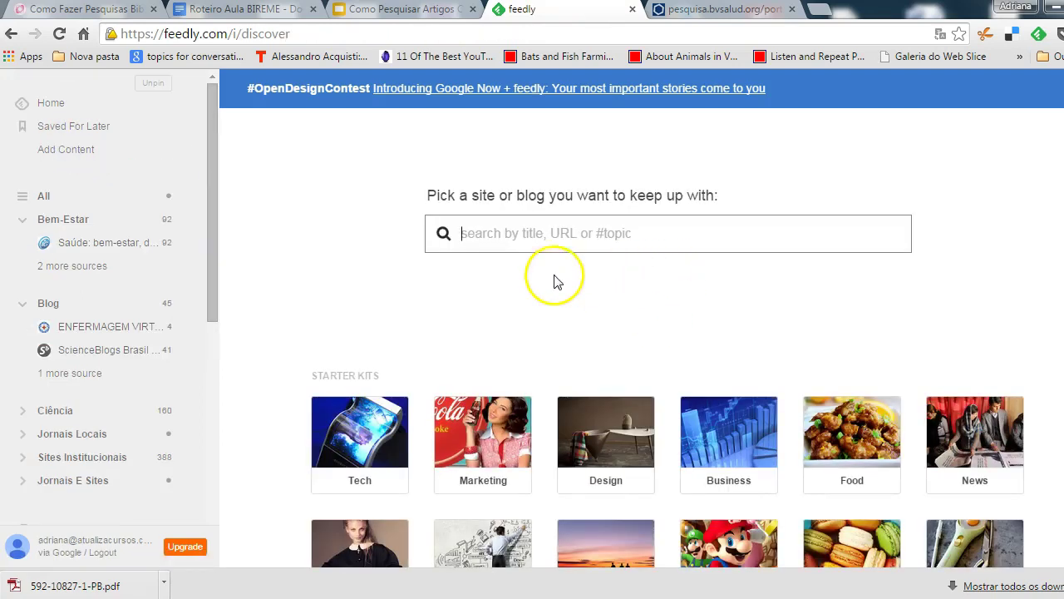
key(ctrl+v)
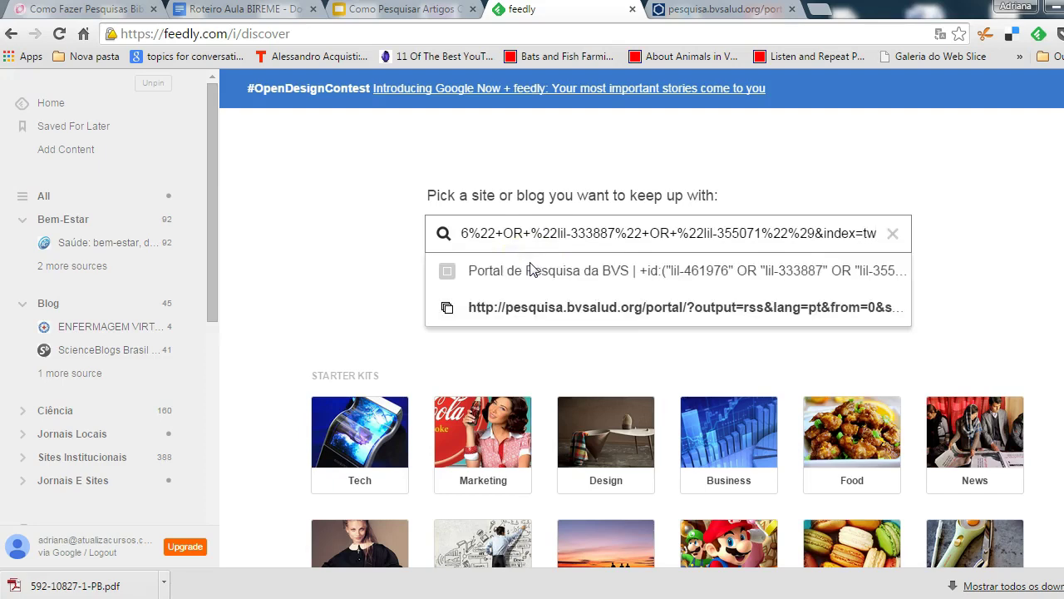
key(Return)
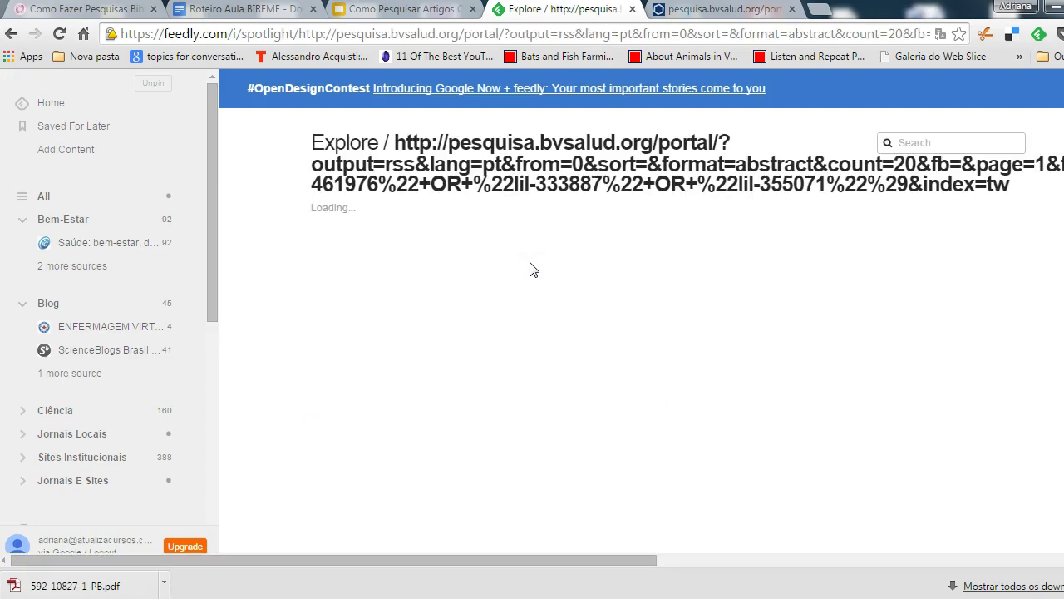
Add the Portal de Pesquisa da BVS feed to the reading list without choosing a collection, and open the new feed
click(507, 337)
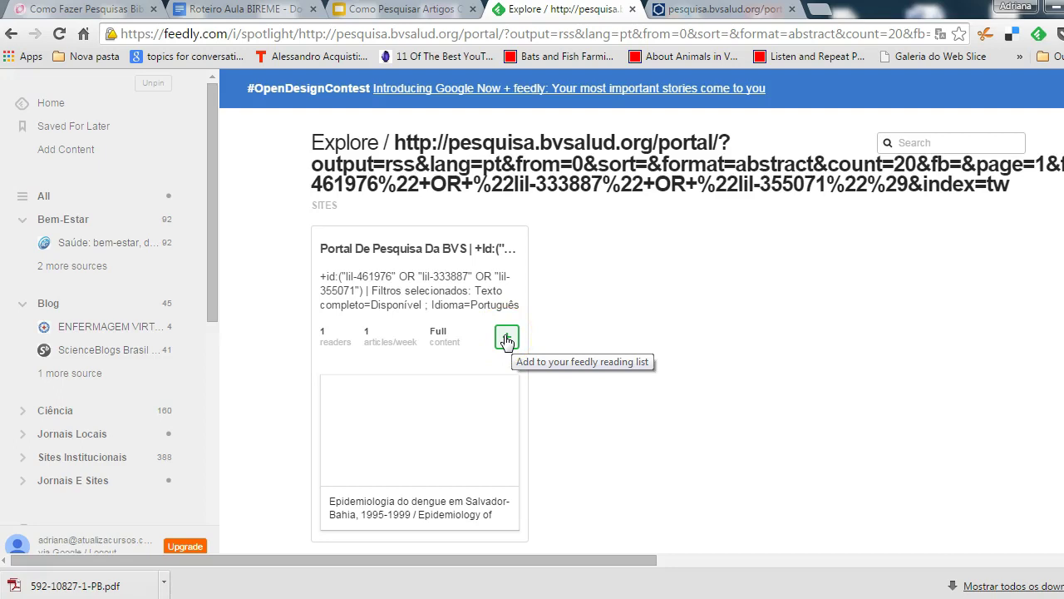
click(507, 337)
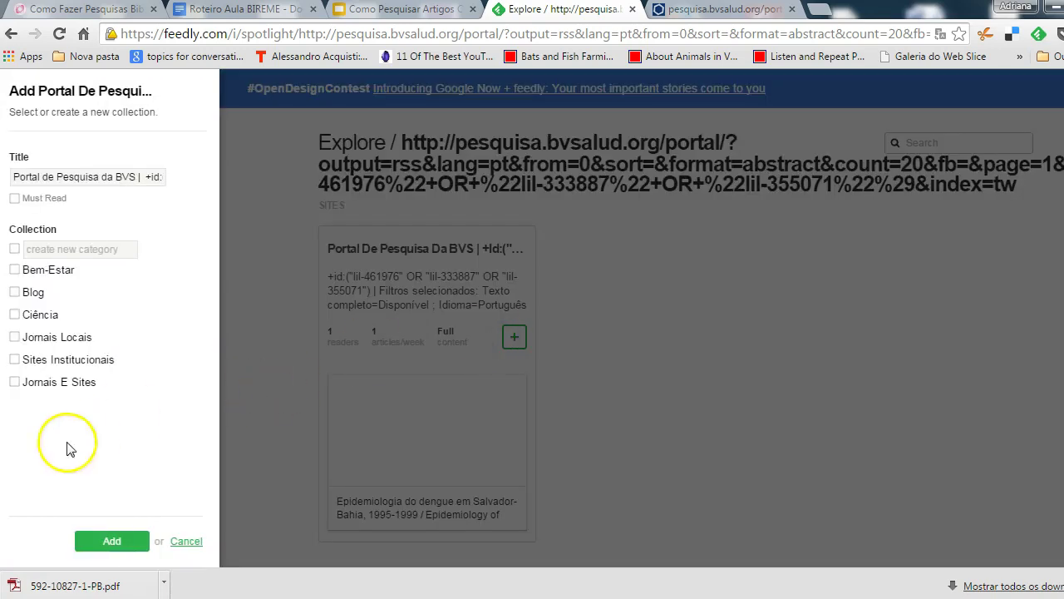
click(108, 541)
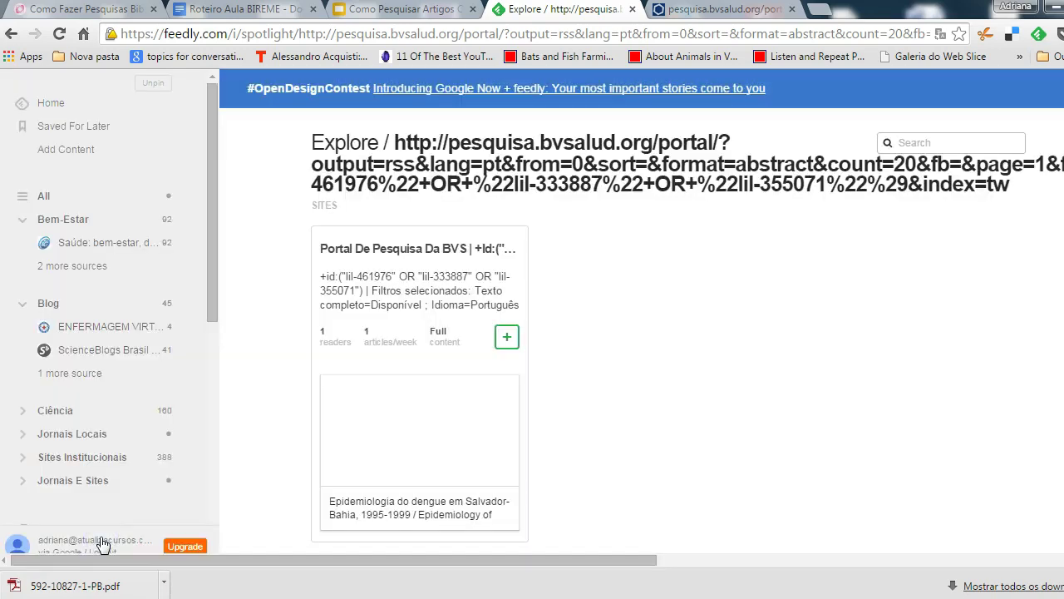
drag(210, 247, 208, 334)
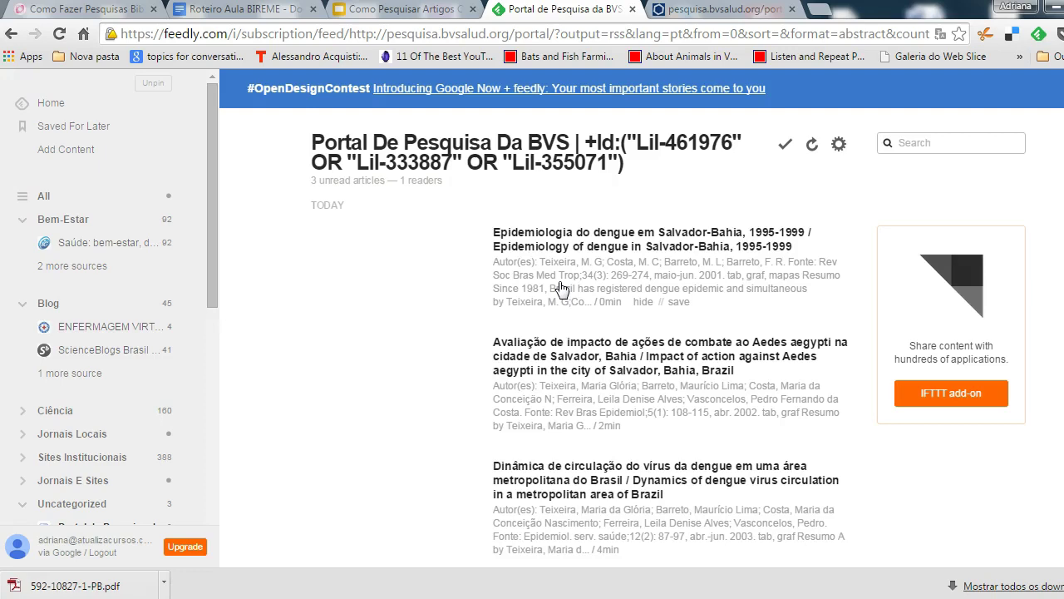
Examine the article entries in the newly added BVS feed, including their titles, authors and sources
click(409, 178)
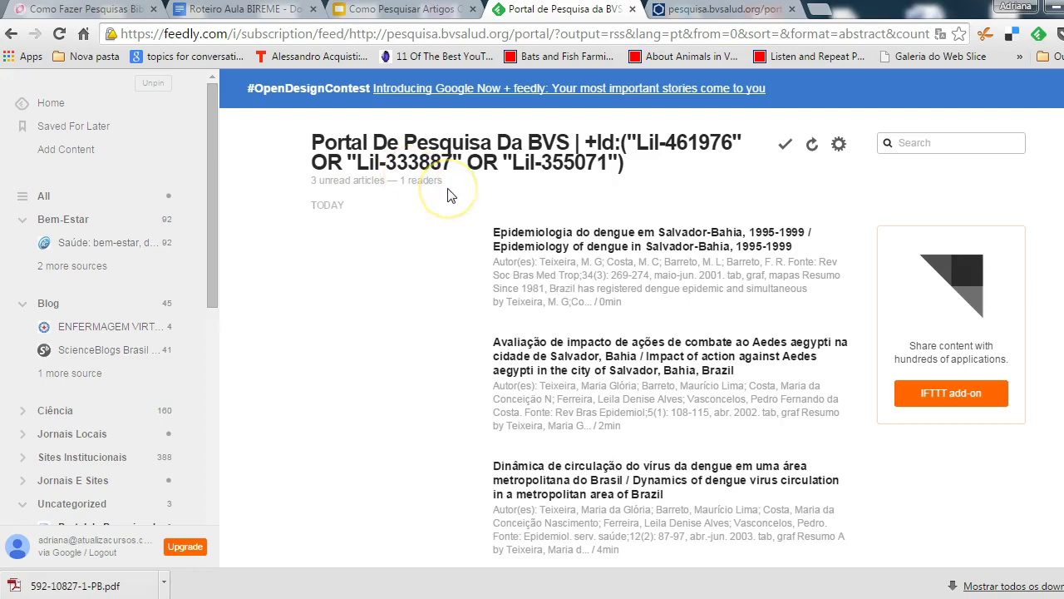
click(549, 210)
click(924, 256)
scroll(640, 333, down, 1)
scroll(640, 333, down, 1)
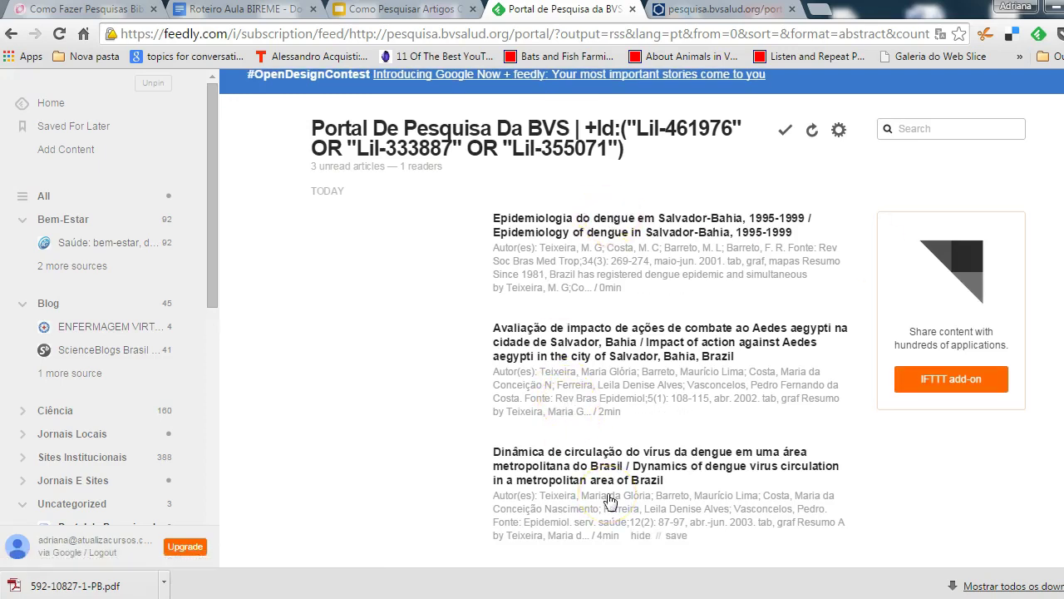
scroll(642, 312, up, 1)
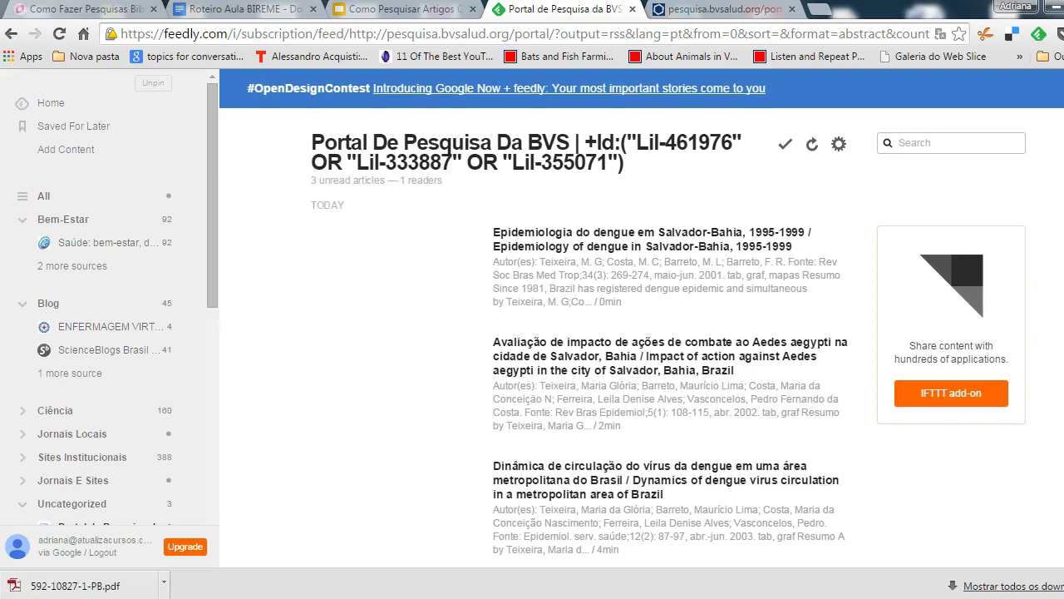
click(228, 38)
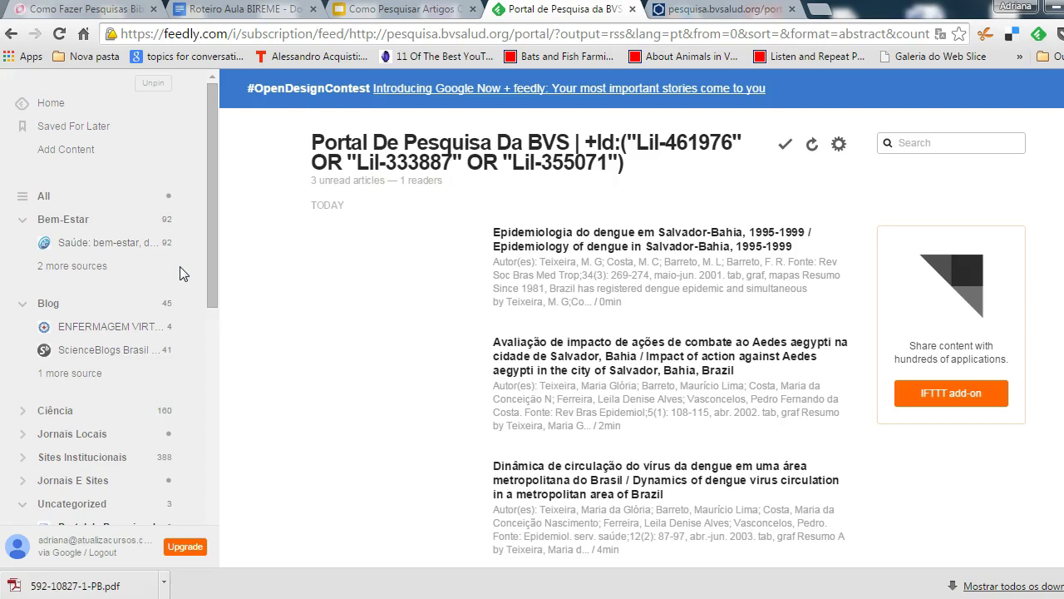
Open the Ciência category in feedly and look through its top and daily stories
click(65, 403)
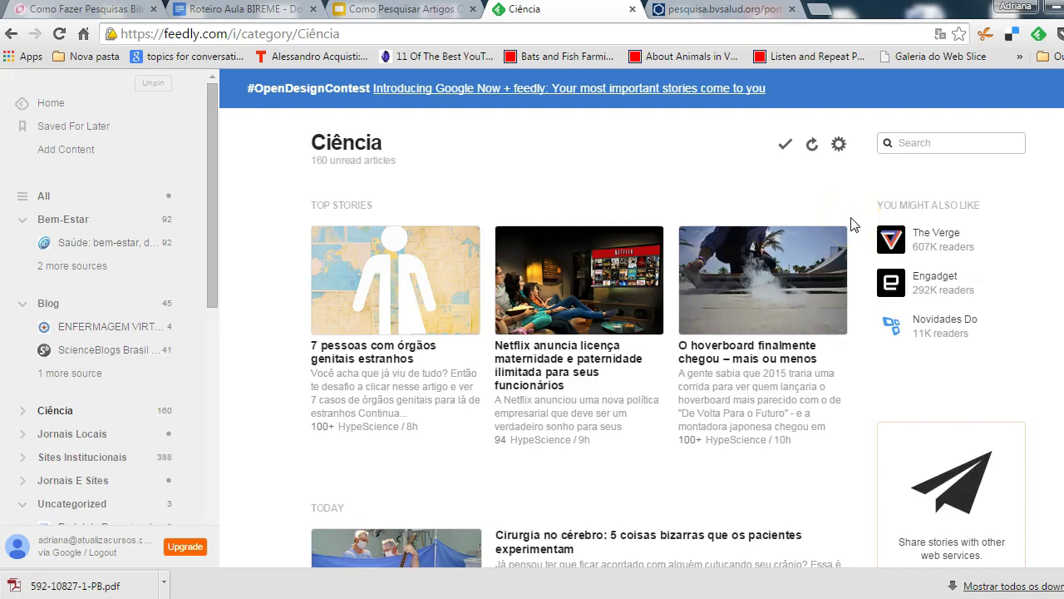
scroll(668, 344, down, 2)
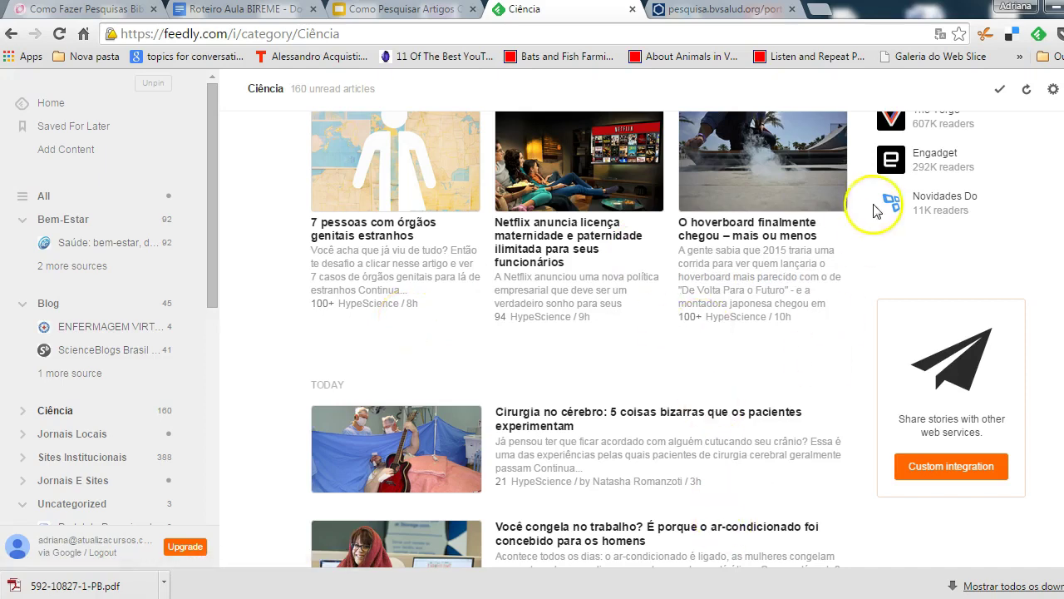
scroll(640, 339, down, 2)
scroll(640, 339, up, 3)
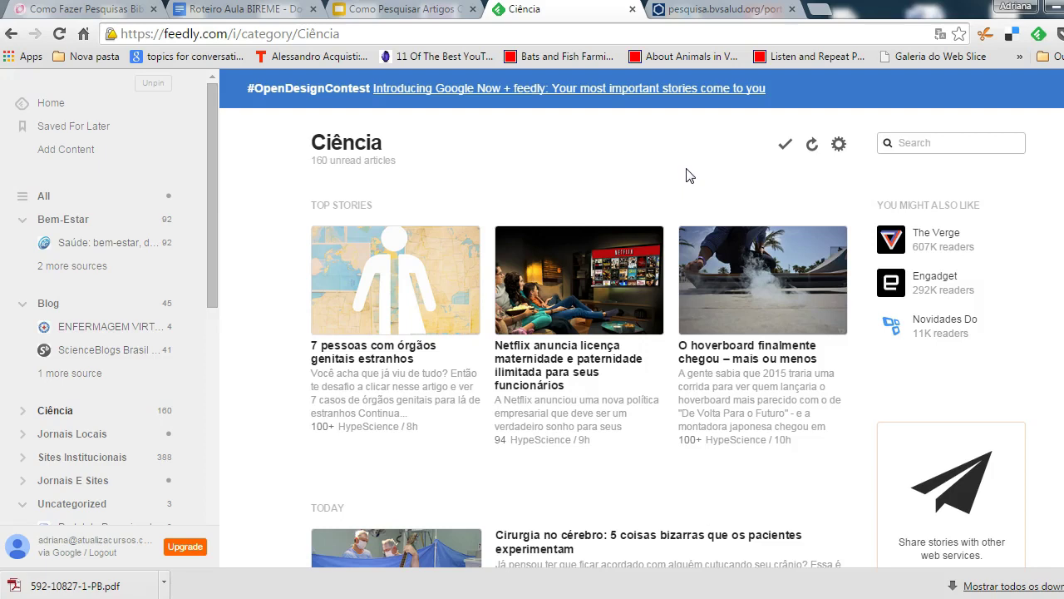
Switch back to the BVS feed page and return to the portal's list of selected documents
click(725, 10)
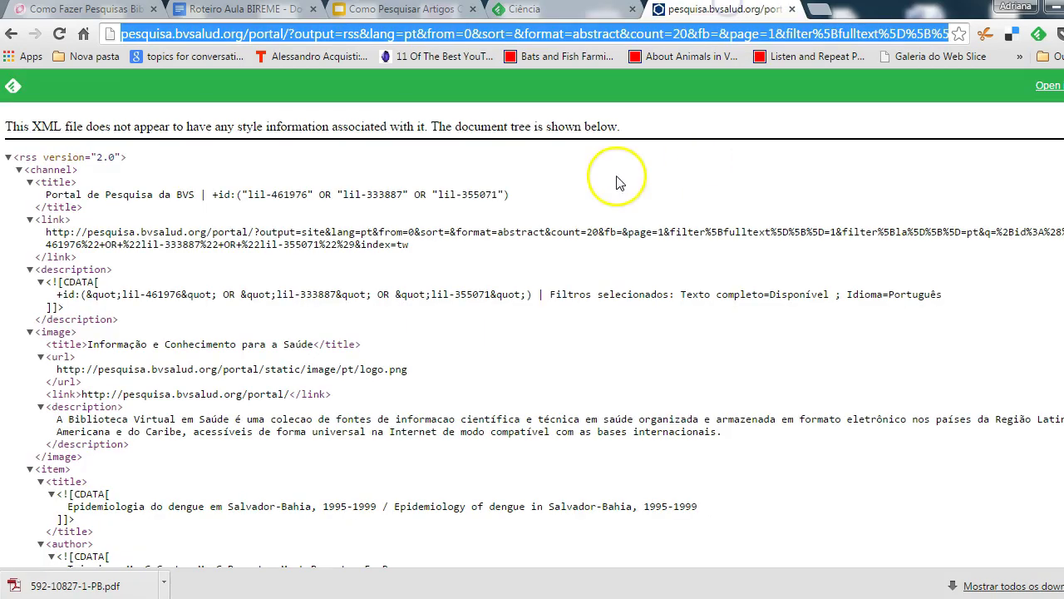
click(11, 33)
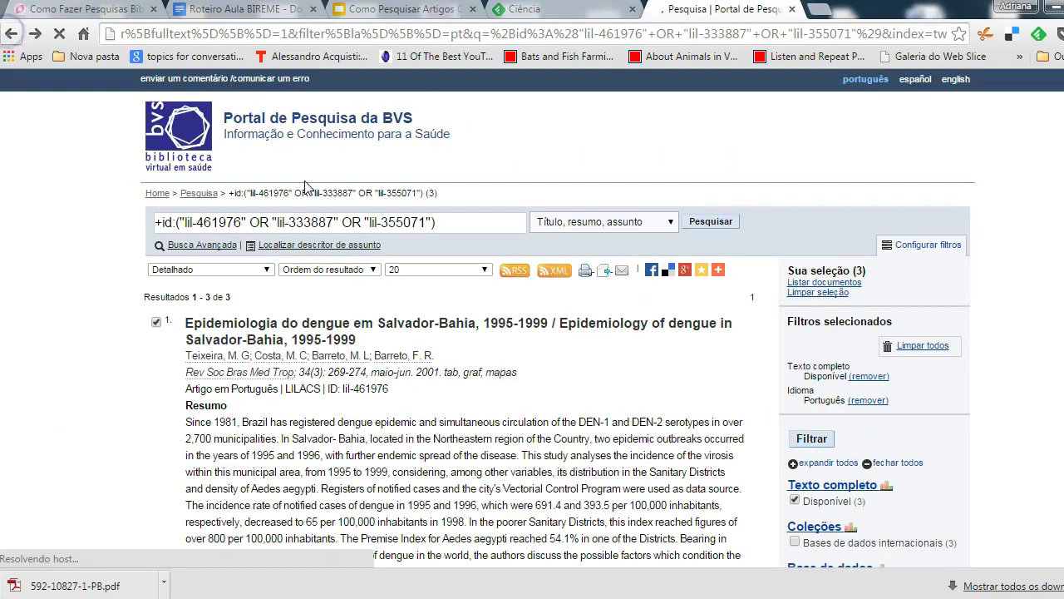
click(526, 279)
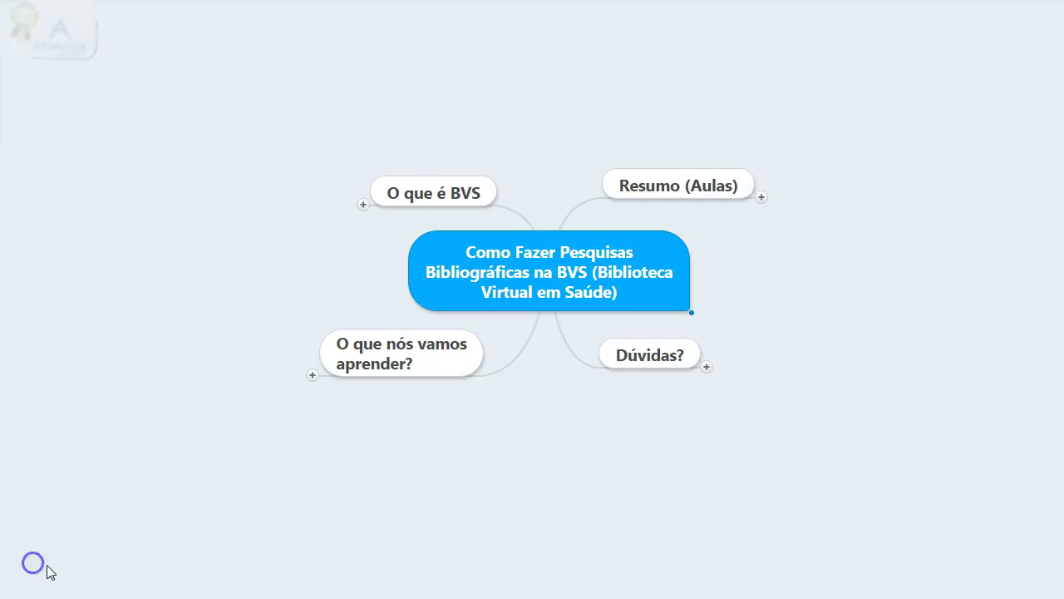
In the course mind map, expand the Resumo (Aulas) branch and its Aula 1 topic to review the lesson summary
click(763, 198)
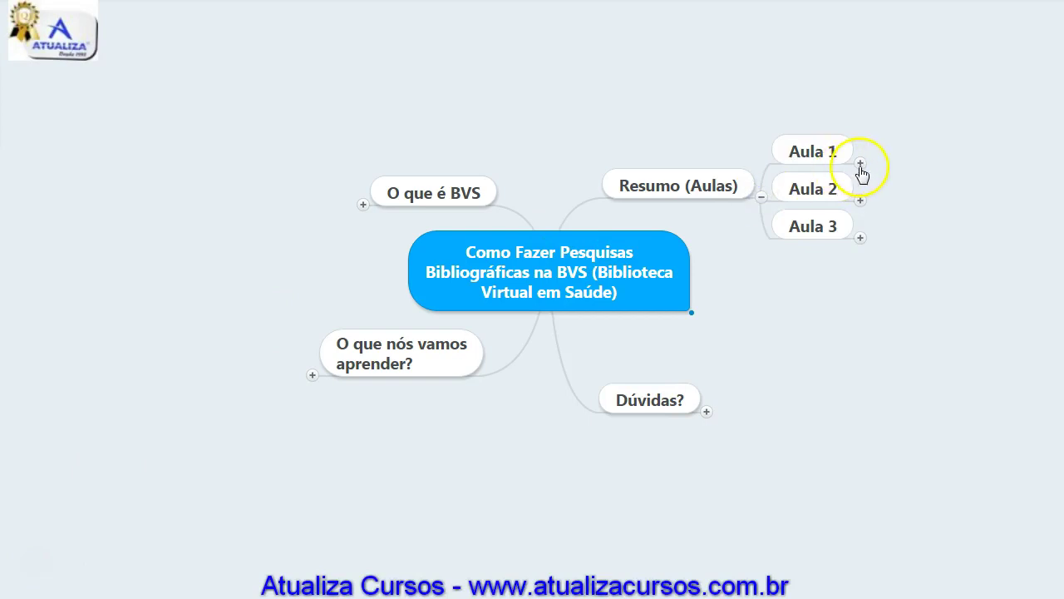
click(861, 162)
click(860, 161)
click(861, 162)
drag(740, 88, 429, 97)
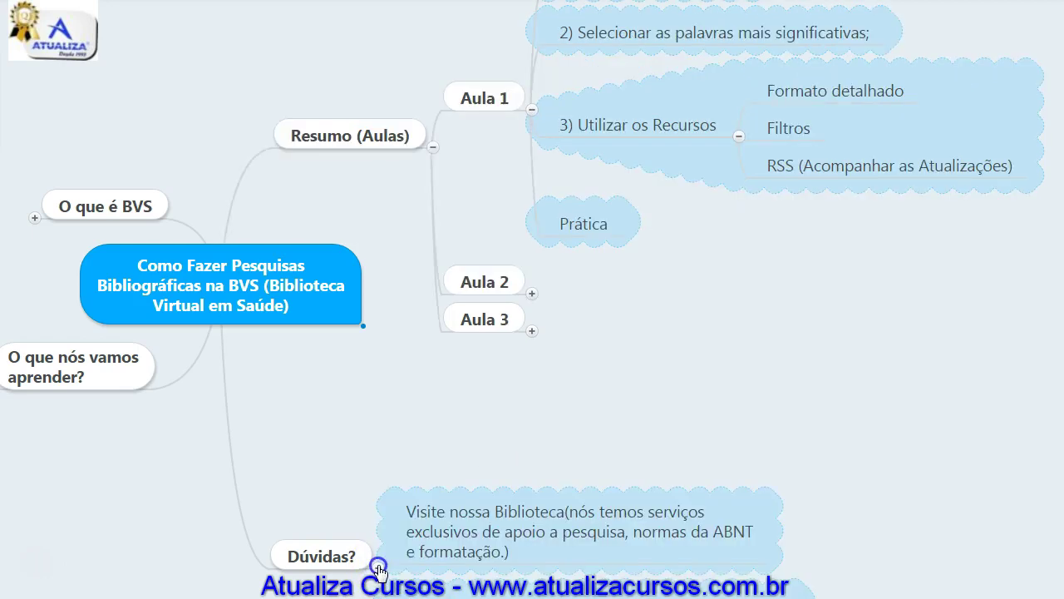
Expand the Dúvidas? branch of the mind map and view its library support and contact notes
click(380, 572)
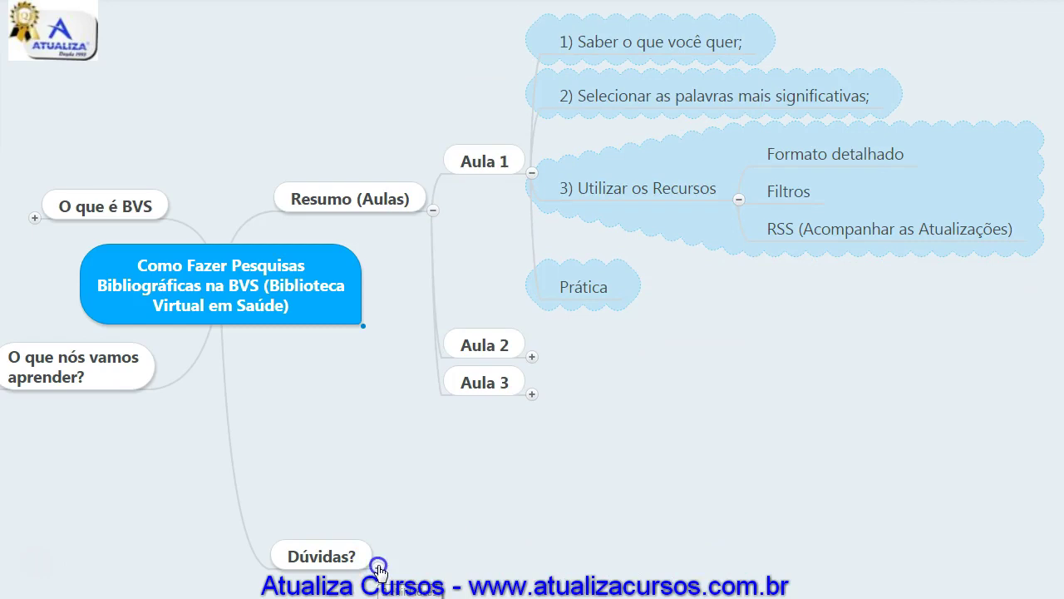
click(410, 384)
drag(435, 430, 431, 311)
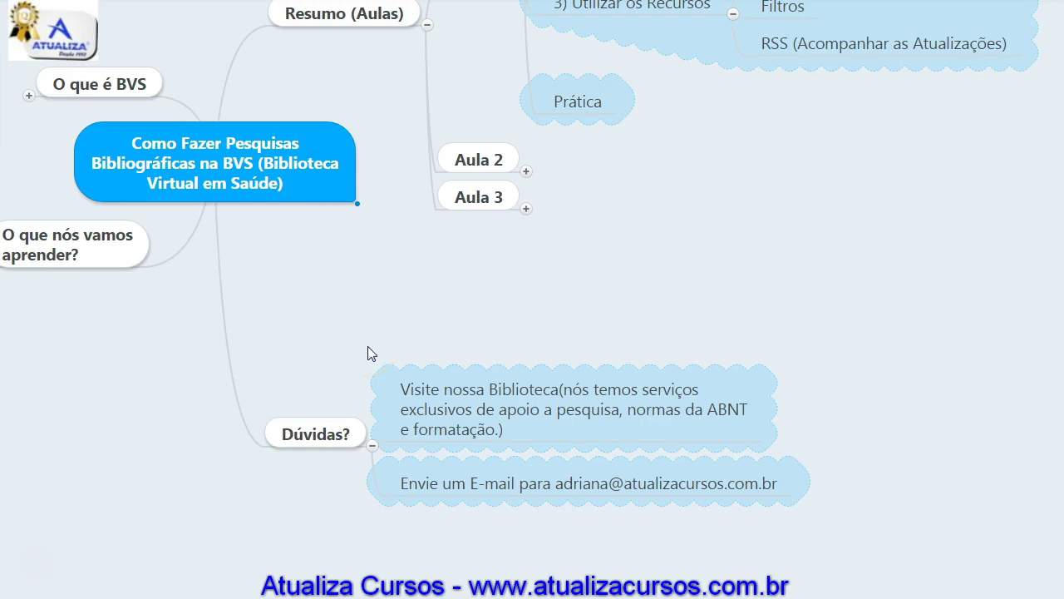
Collapse the Resumo (Aulas) and Dúvidas? branches of the mind map
click(426, 32)
click(368, 258)
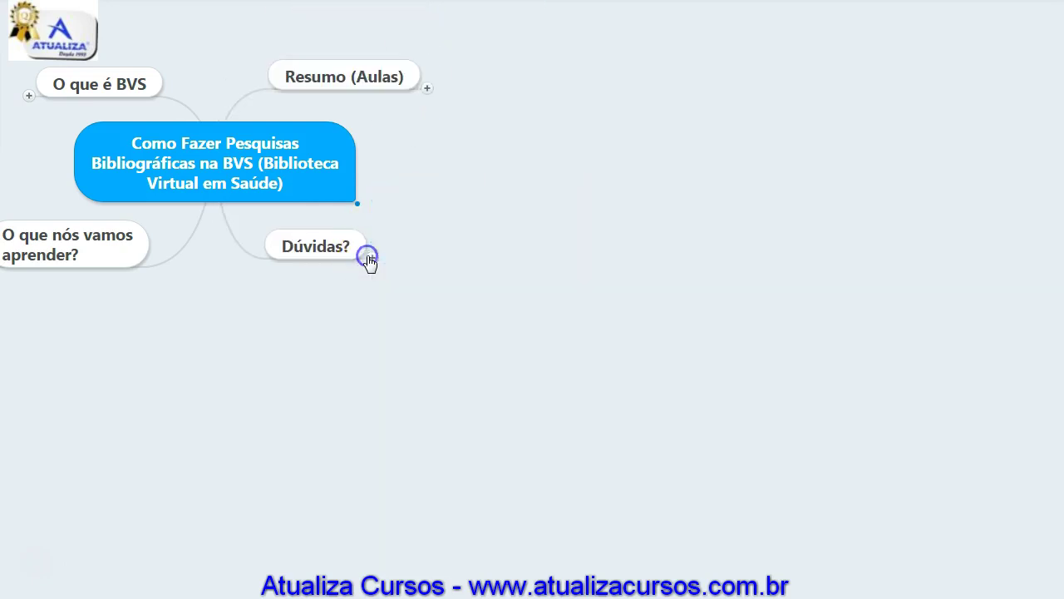
click(35, 570)
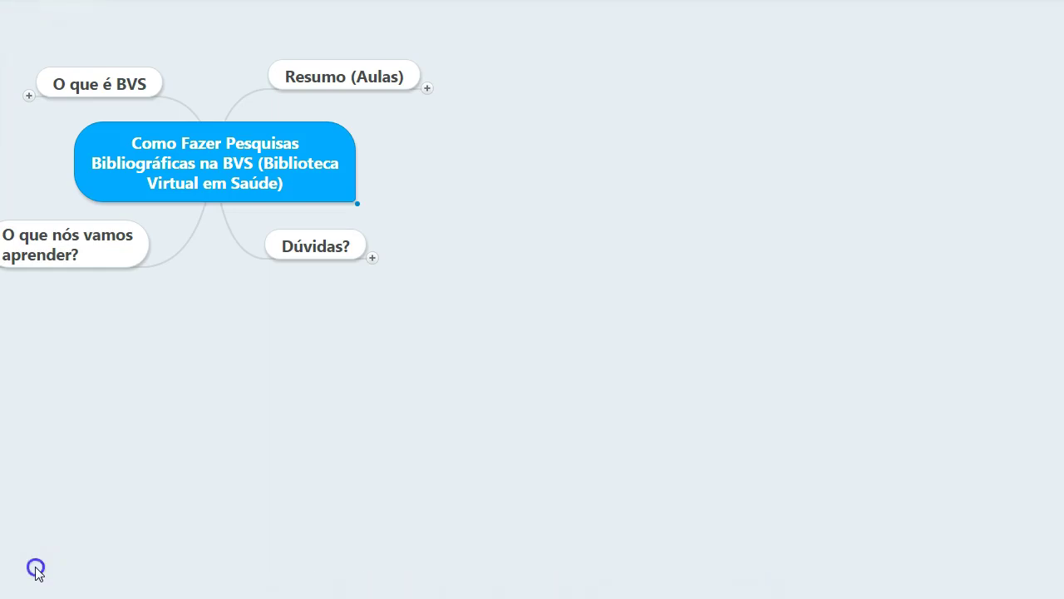